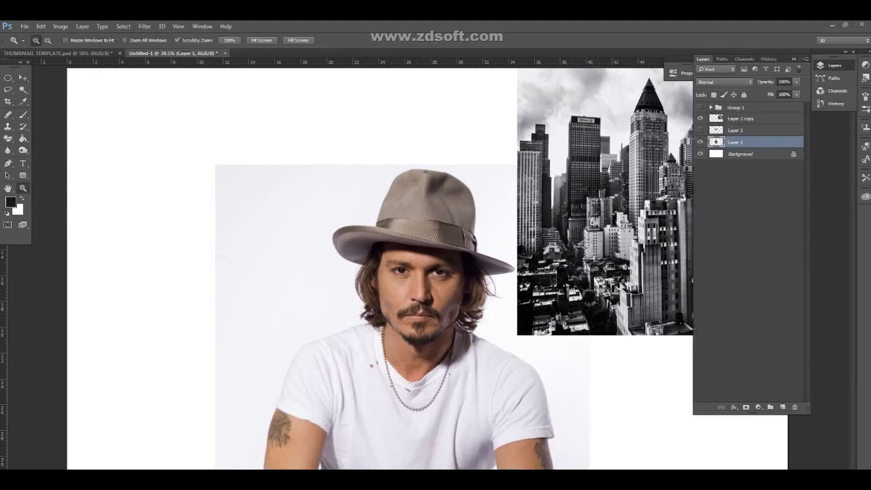
# - With the Pen tool at 100% zoom, anchor the path along the shirt's bottom edge
pyautogui.click(424, 269)
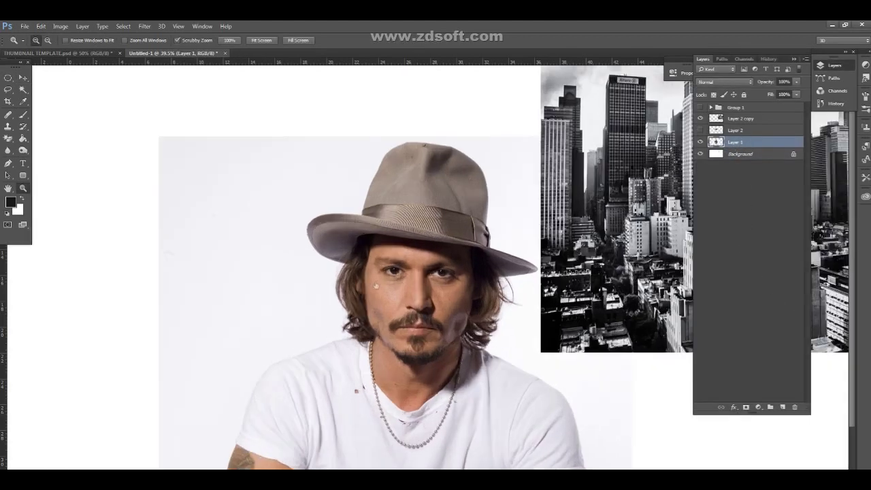
pyautogui.hotkey('ctrl', '1')
pyautogui.press('p')
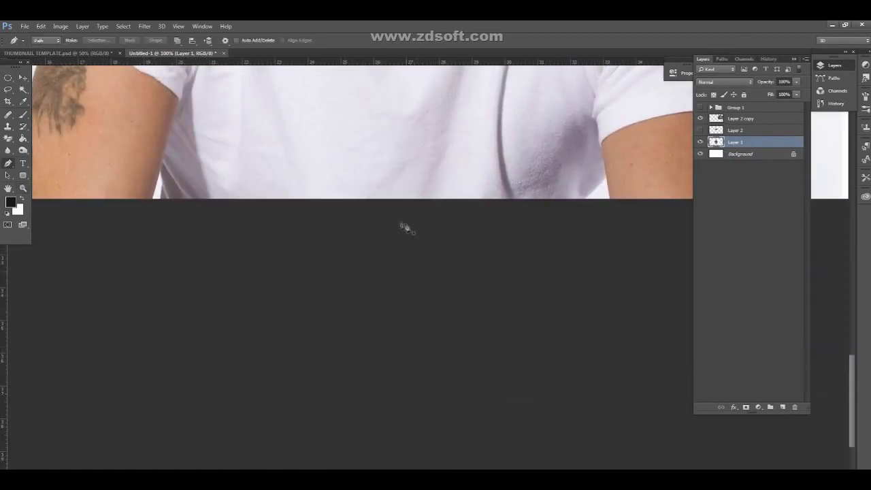
pyautogui.click(587, 200)
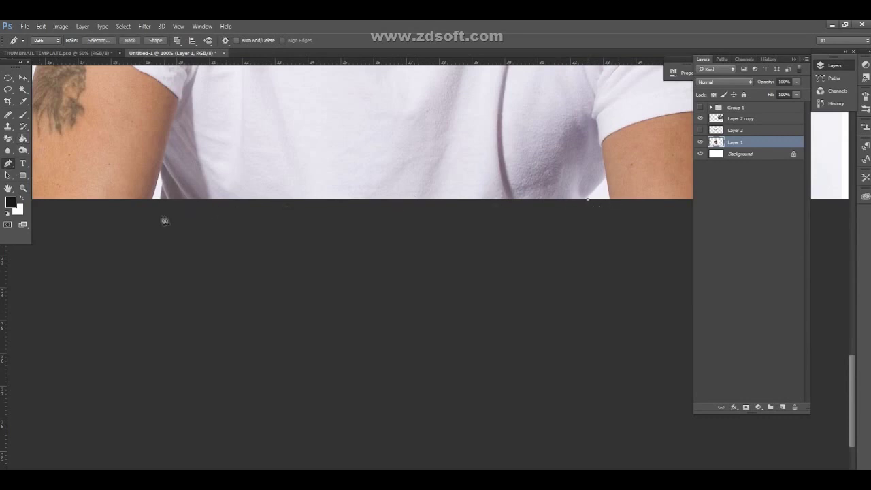
pyautogui.click(161, 200)
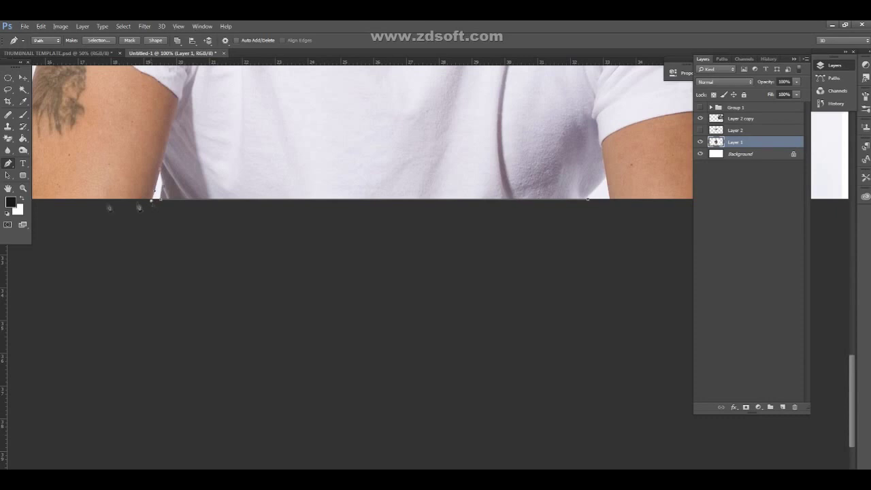
# - At 200% zoom, trace curved anchors up the left arm's outer edge and along the sleeve
pyautogui.hotkey('ctrl', '-')
pyautogui.click(291, 256)
pyautogui.hotkey('ctrl', '+')
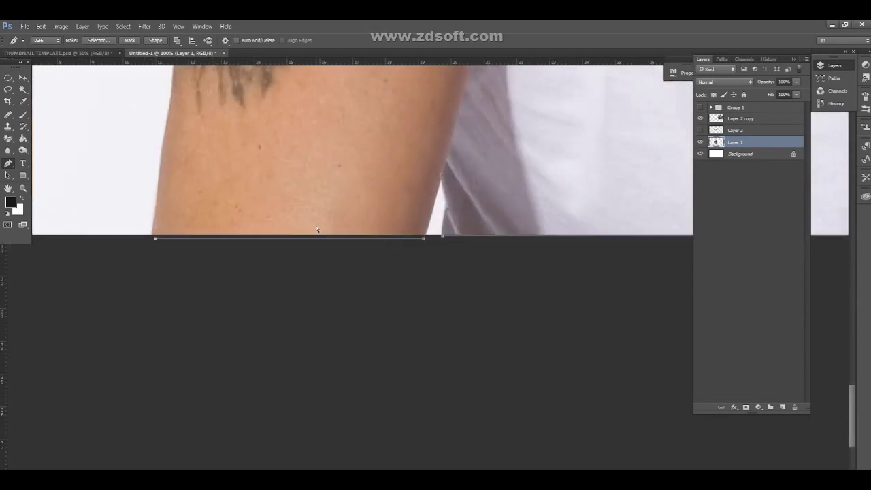
pyautogui.hotkey('ctrl', '+')
pyautogui.moveTo(226, 385); pyautogui.dragTo(232, 353)
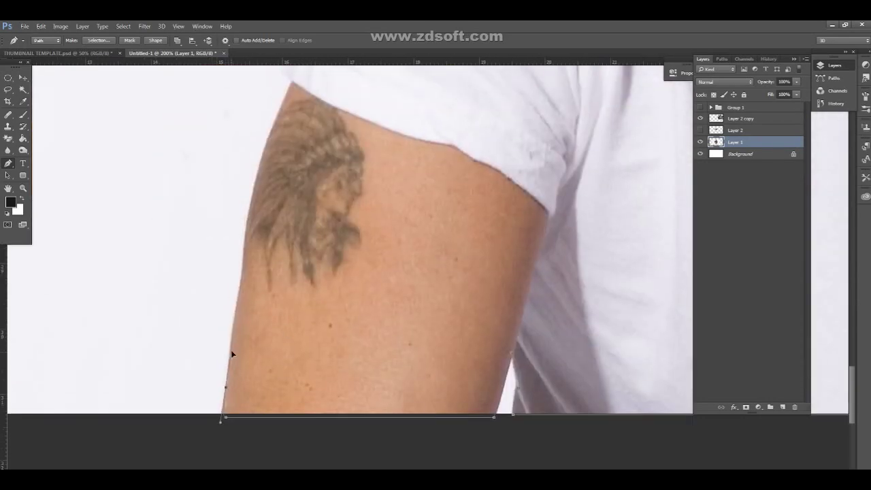
pyautogui.click(244, 277)
pyautogui.scroll(4, 245, 249)
pyautogui.moveTo(203, 295); pyautogui.dragTo(216, 253)
pyautogui.click(232, 191)
pyautogui.scroll(3, 229, 190)
pyautogui.moveTo(238, 254); pyautogui.dragTo(254, 234)
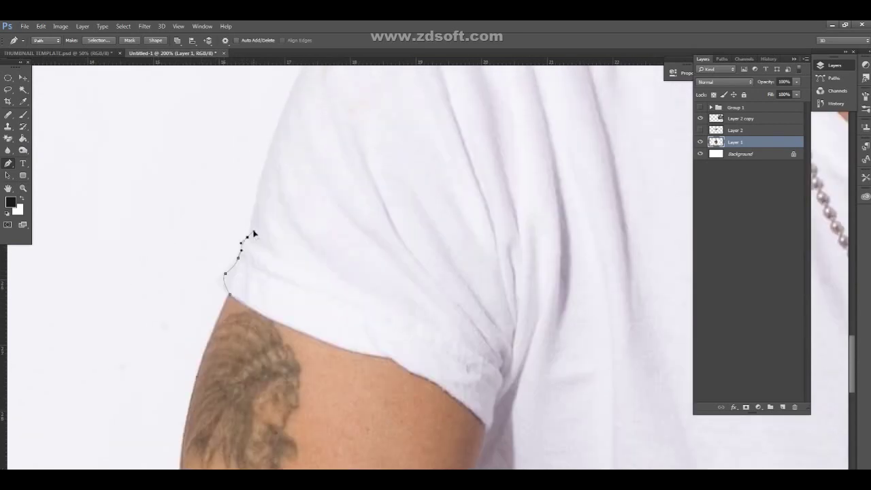
pyautogui.click(272, 142)
# - Continue the path over the left shoulder toward the neck
pyautogui.scroll(8, 225, 372)
pyautogui.hscroll(4, 225, 372)
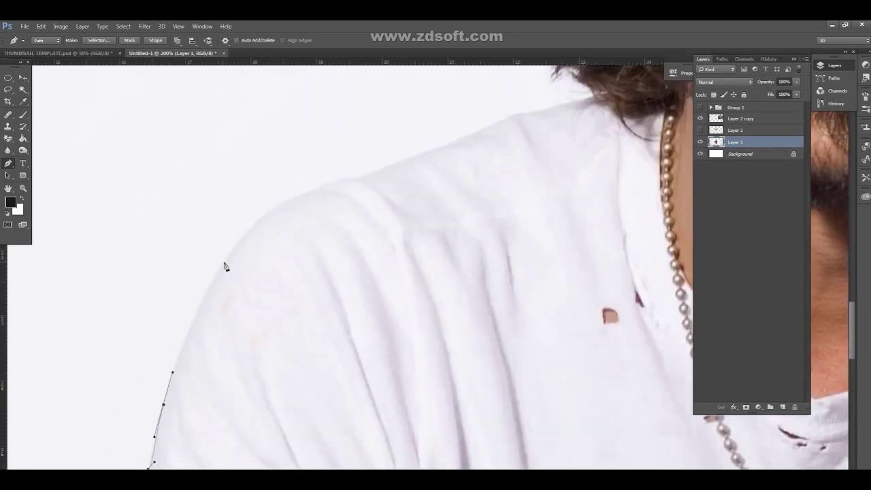
pyautogui.moveTo(225, 260); pyautogui.dragTo(255, 225)
pyautogui.moveTo(302, 198); pyautogui.dragTo(366, 180)
pyautogui.moveTo(457, 141); pyautogui.dragTo(489, 127)
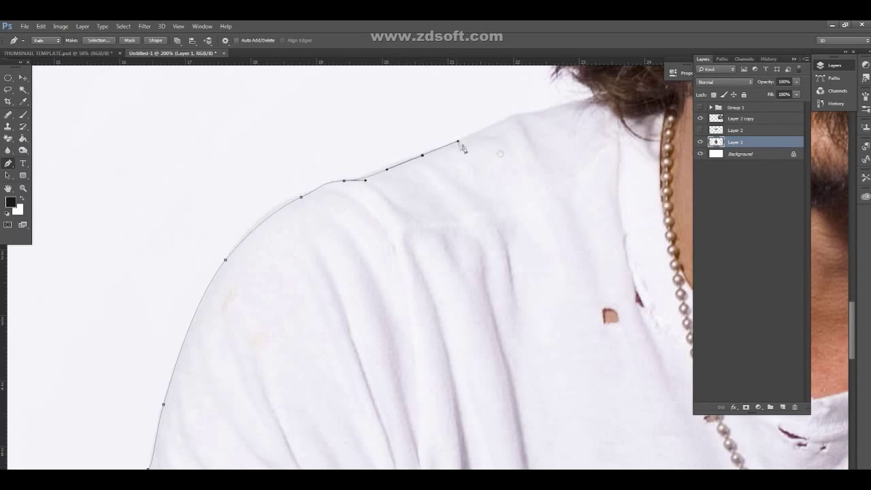
pyautogui.scroll(4, 476, 153)
pyautogui.hscroll(8, 476, 153)
pyautogui.moveTo(257, 242); pyautogui.dragTo(333, 226)
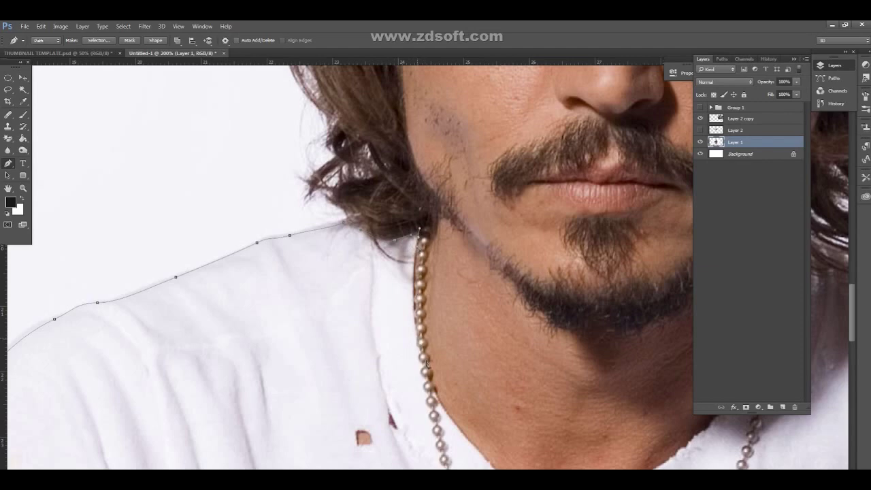
pyautogui.scroll(-8, 435, 381)
pyautogui.hscroll(5, 326, 251)
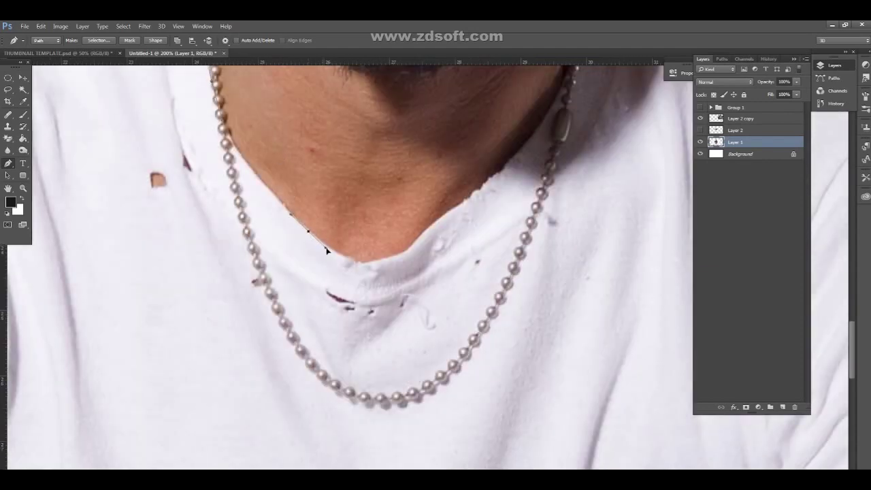
# - Trace the path down the neck edge and along the collar
pyautogui.moveTo(240, 156); pyautogui.dragTo(263, 188)
pyautogui.click(262, 184)
pyautogui.click(275, 199)
pyautogui.click(290, 213)
pyautogui.click(338, 256)
pyautogui.click(349, 260)
pyautogui.click(374, 263)
pyautogui.moveTo(423, 234); pyautogui.dragTo(279, 271)
pyautogui.click(300, 253)
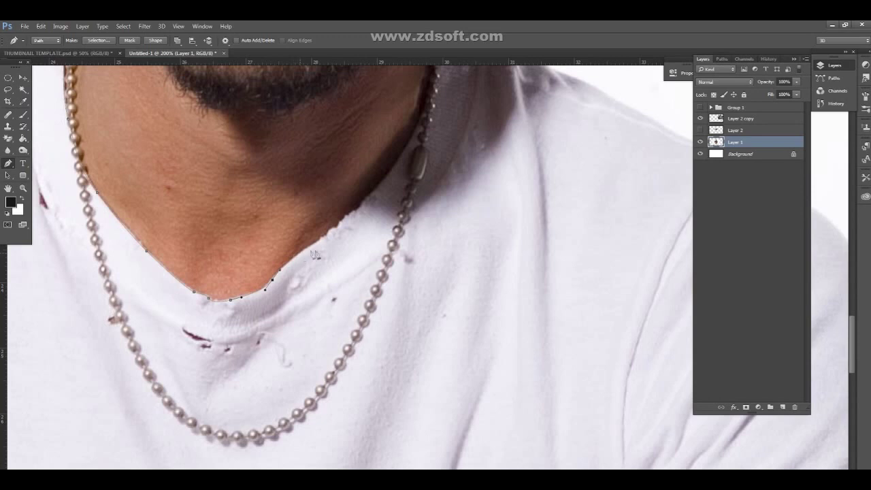
pyautogui.click(339, 225)
pyautogui.click(423, 134)
# - Carry the path up the far side of the neck, past the hair, and over the right shoulder
pyautogui.moveTo(422, 129); pyautogui.dragTo(354, 267)
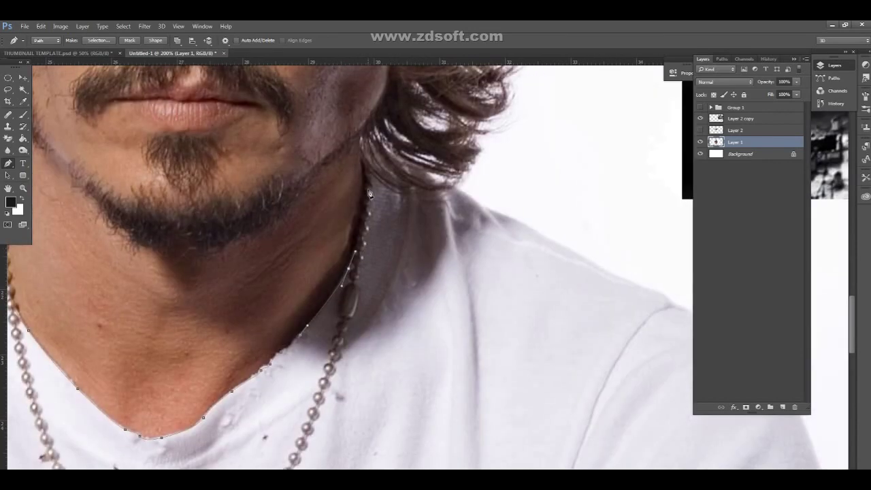
pyautogui.click(365, 170)
pyautogui.moveTo(417, 191)
pyautogui.mouseDown()
pyautogui.moveTo(487, 206)
pyautogui.moveTo(218, 135)
pyautogui.mouseUp()
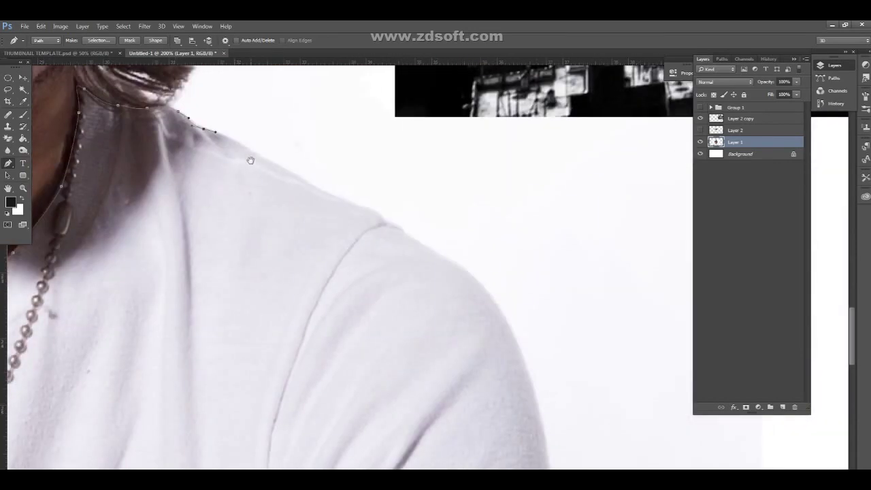
pyautogui.moveTo(274, 163)
pyautogui.mouseDown()
pyautogui.moveTo(385, 226)
pyautogui.moveTo(402, 223)
pyautogui.moveTo(395, 232)
pyautogui.moveTo(389, 224)
pyautogui.mouseUp()
pyautogui.moveTo(484, 286); pyautogui.dragTo(503, 313)
pyautogui.moveTo(565, 344); pyautogui.dragTo(485, 228)
# - Finish the outline down the right sleeve and arm, back along the bottom-left, and fit the image on screen
pyautogui.click(457, 359)
pyautogui.click(465, 408)
pyautogui.moveTo(490, 398); pyautogui.dragTo(444, 221)
pyautogui.moveTo(416, 249); pyautogui.dragTo(430, 270)
pyautogui.moveTo(432, 320)
pyautogui.mouseDown()
pyautogui.moveTo(419, 329)
pyautogui.moveTo(348, 148)
pyautogui.mouseUp()
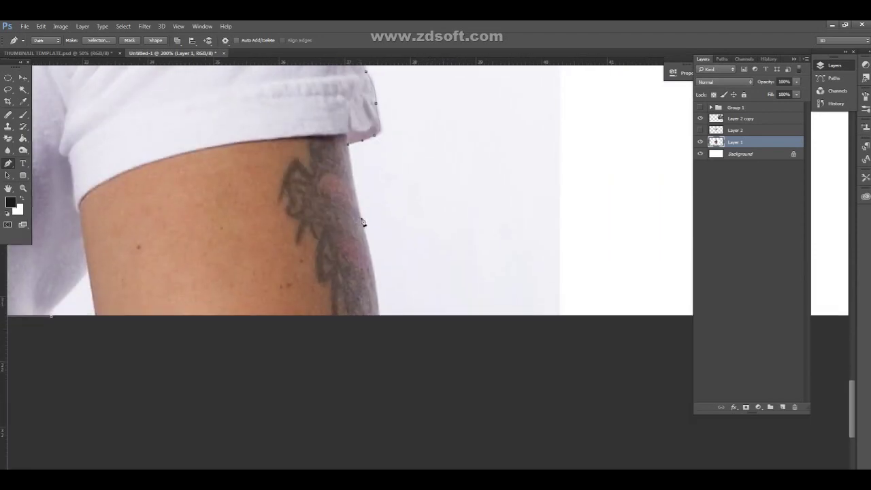
pyautogui.click(369, 246)
pyautogui.click(379, 298)
pyautogui.moveTo(378, 320); pyautogui.dragTo(379, 348)
pyautogui.keyDown('alt'); pyautogui.click(378, 319); pyautogui.keyUp('alt')
pyautogui.click(96, 318)
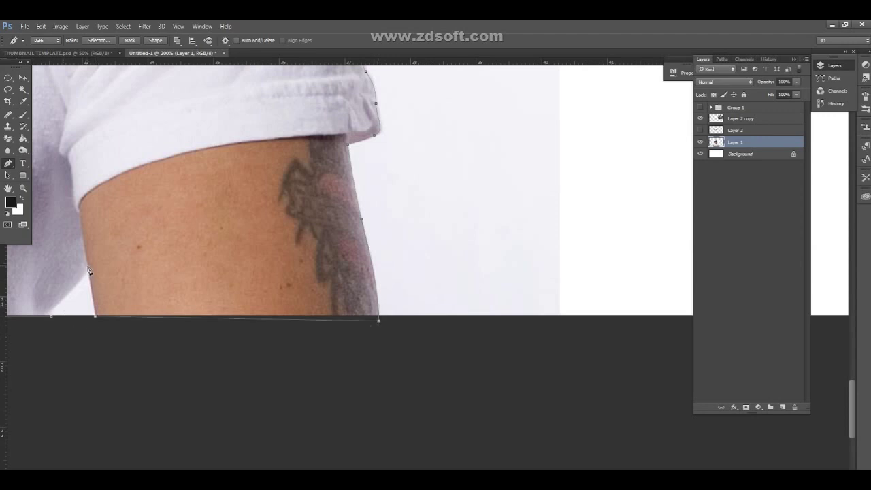
pyautogui.click(48, 314)
pyautogui.hotkey('ctrl', '0')
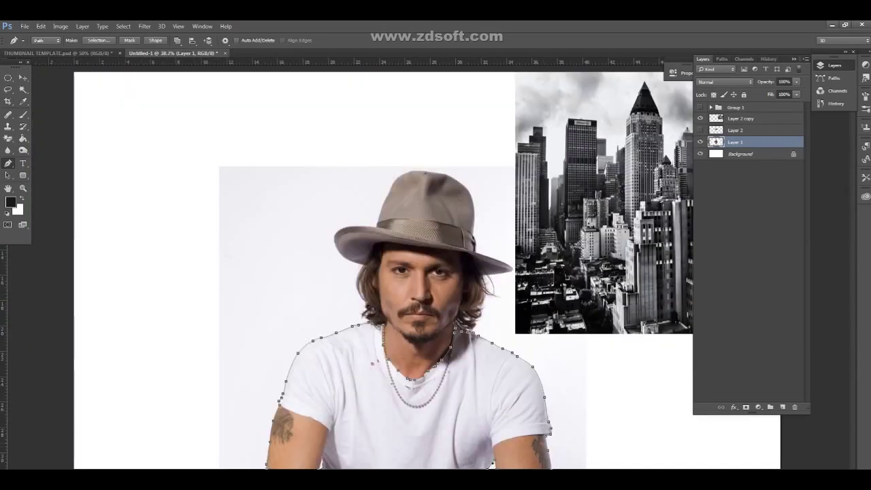
# - Load the shirt Work Path as a selection
pyautogui.press('v')
pyautogui.click(722, 59)
pyautogui.keyDown('ctrl'); pyautogui.click(701, 69); pyautogui.keyUp('ctrl')
pyautogui.click(702, 59)
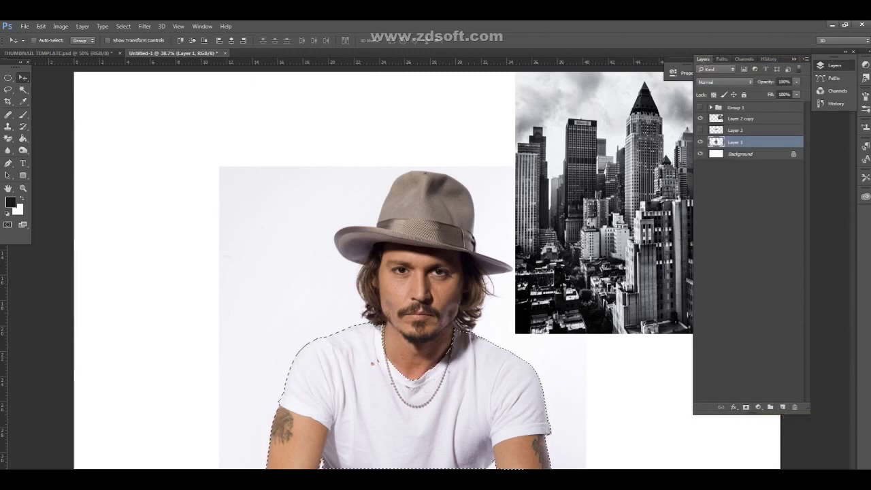
# - Duplicate Layer 2 copy and move and scale the city image over the torso
pyautogui.click(768, 120)
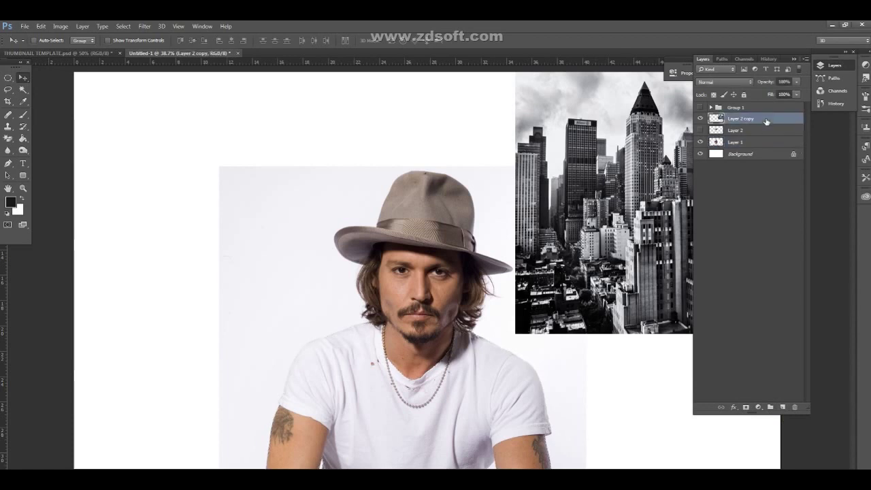
pyautogui.hotkey('ctrl', 'j')
pyautogui.click(797, 81)
pyautogui.moveTo(796, 94); pyautogui.dragTo(783, 94)
pyautogui.moveTo(634, 171)
pyautogui.mouseDown()
pyautogui.moveTo(408, 307)
pyautogui.moveTo(382, 308)
pyautogui.mouseUp()
pyautogui.hotkey('ctrl', 't')
pyautogui.moveTo(647, 188)
pyautogui.mouseDown()
pyautogui.moveTo(481, 357)
pyautogui.moveTo(633, 321)
pyautogui.mouseUp()
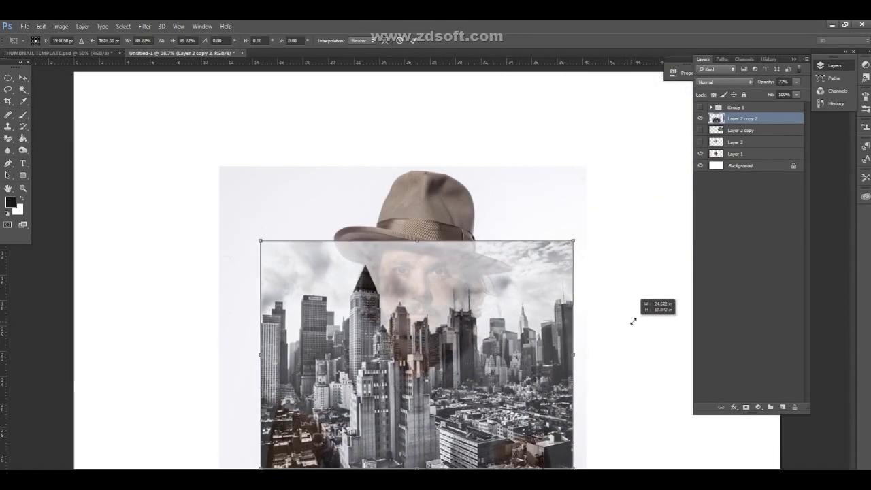
pyautogui.moveTo(632, 321); pyautogui.dragTo(635, 317)
pyautogui.press('Return')
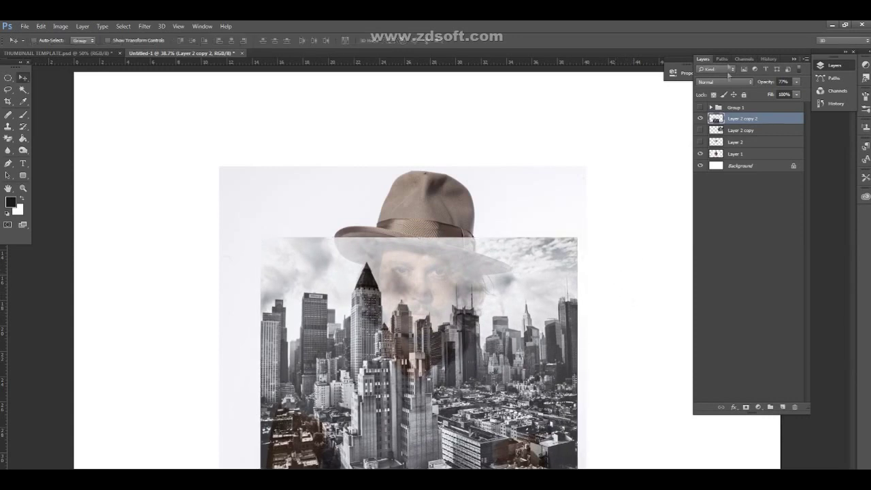
# - Set the city copy to 100% opacity and mask it to the shirt selection
pyautogui.keyDown('ctrl'); pyautogui.click(714, 119); pyautogui.keyUp('ctrl')
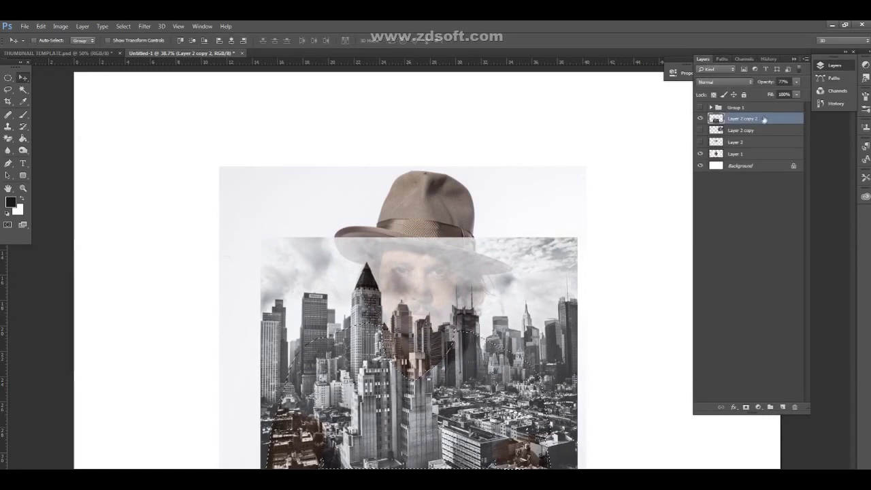
pyautogui.press('0')
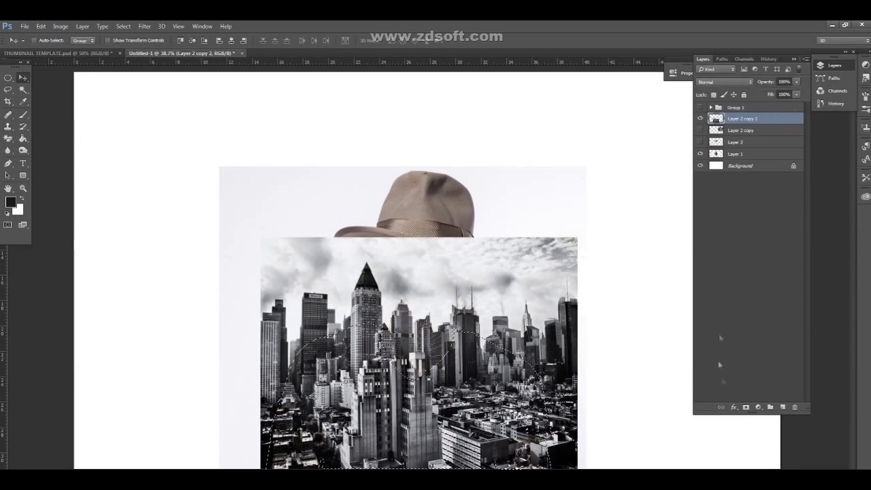
pyautogui.click(745, 406)
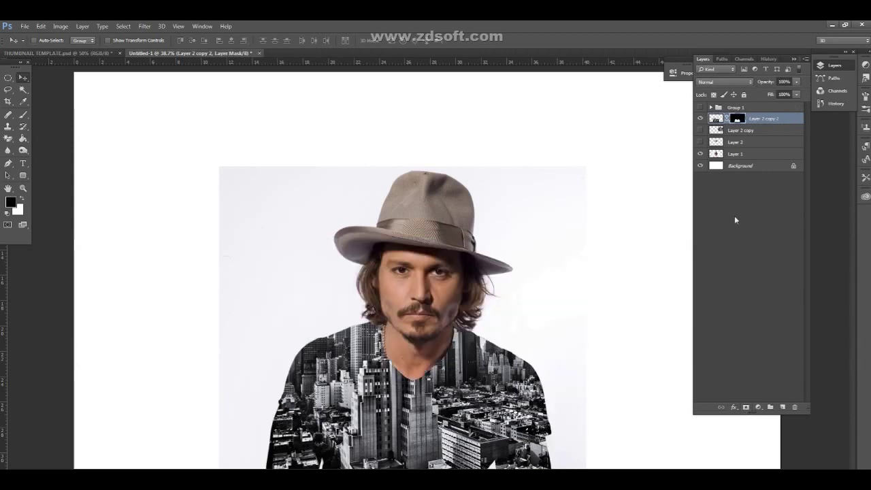
# - Give the masked city copy Difference blending at 50% opacity
pyautogui.click(714, 119)
pyautogui.click(714, 81)
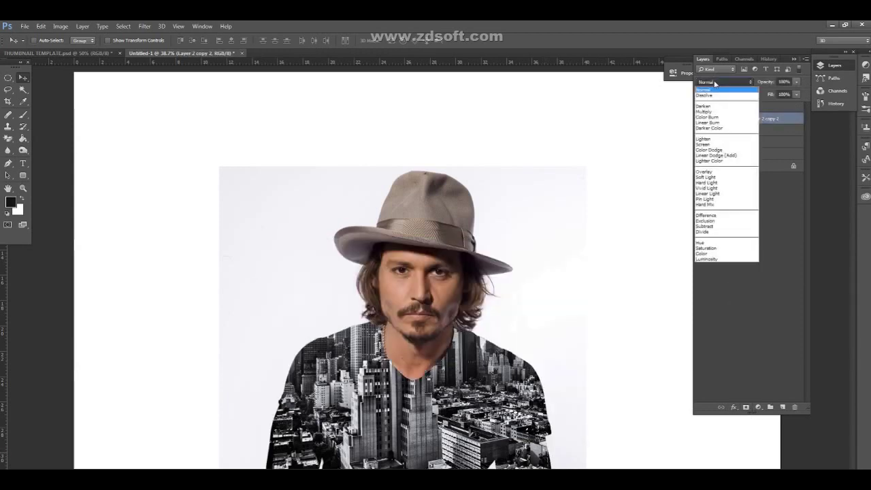
pyautogui.click(706, 117)
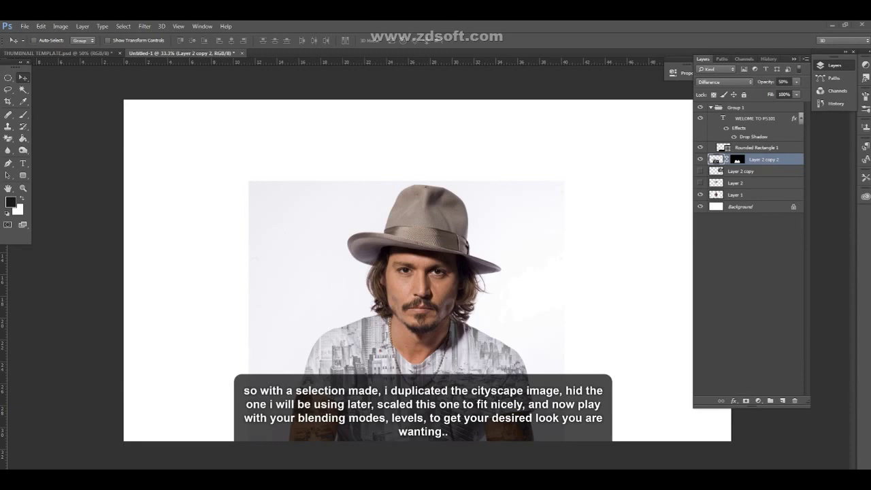
# - On the layer mask, paint the city off the left shoulder and arm with an 85 px, then 30 px, black brush
pyautogui.click(755, 118)
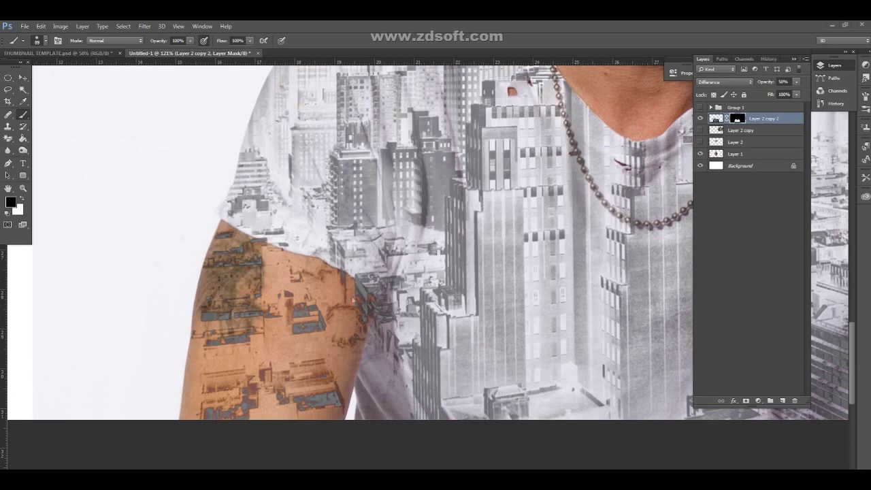
pyautogui.moveTo(306, 326)
pyautogui.mouseDown()
pyautogui.moveTo(272, 326)
pyautogui.moveTo(299, 408)
pyautogui.mouseUp()
pyautogui.rightClick(331, 354)
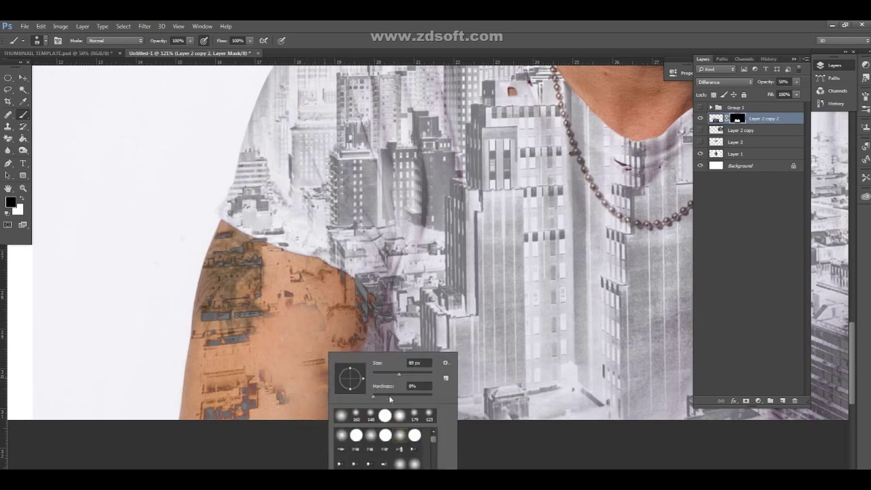
pyautogui.press('Return')
pyautogui.moveTo(285, 320)
pyautogui.mouseDown()
pyautogui.moveTo(181, 311)
pyautogui.moveTo(258, 408)
pyautogui.moveTo(299, 381)
pyautogui.moveTo(319, 419)
pyautogui.mouseUp()
pyautogui.rightClick(320, 289)
pyautogui.doubleClick(416, 301)
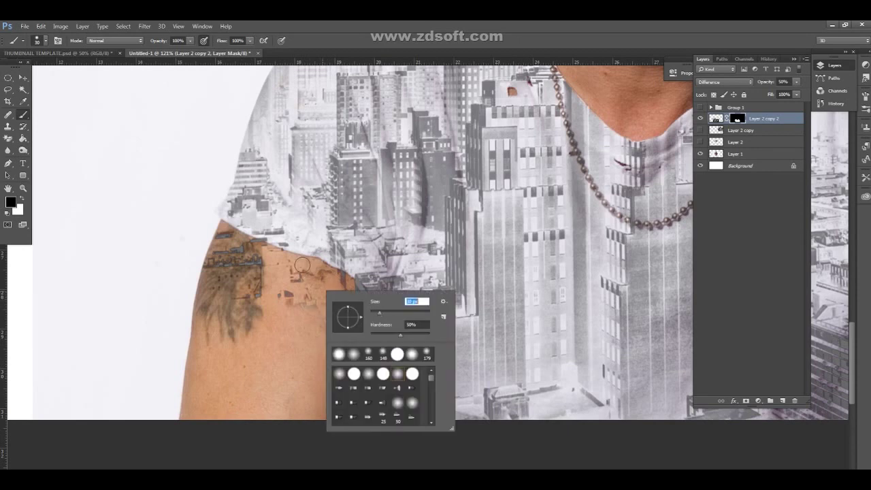
pyautogui.write('30')
pyautogui.press('Return')
pyautogui.moveTo(280, 256)
pyautogui.mouseDown()
pyautogui.moveTo(233, 235)
pyautogui.moveTo(193, 289)
pyautogui.moveTo(265, 267)
pyautogui.moveTo(255, 300)
pyautogui.mouseUp()
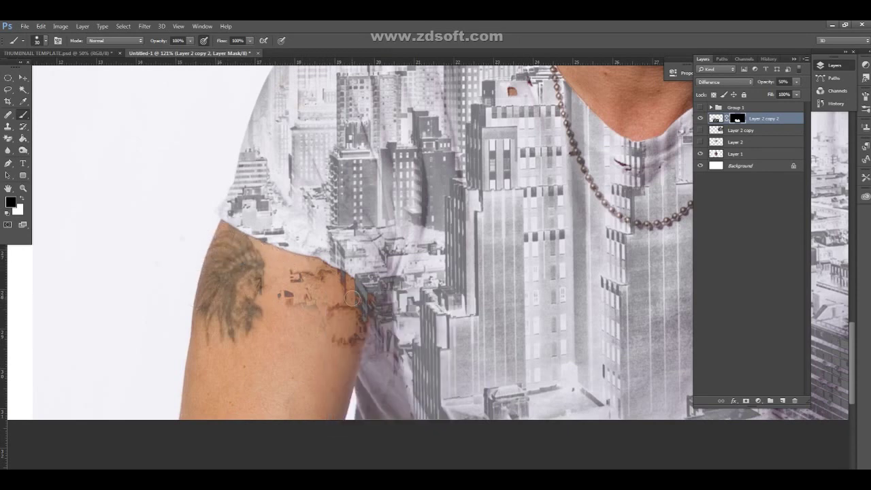
pyautogui.moveTo(363, 297)
pyautogui.mouseDown()
pyautogui.moveTo(344, 279)
pyautogui.moveTo(293, 299)
pyautogui.moveTo(336, 314)
pyautogui.moveTo(367, 306)
pyautogui.moveTo(356, 342)
pyautogui.moveTo(342, 340)
pyautogui.moveTo(340, 308)
pyautogui.mouseUp()
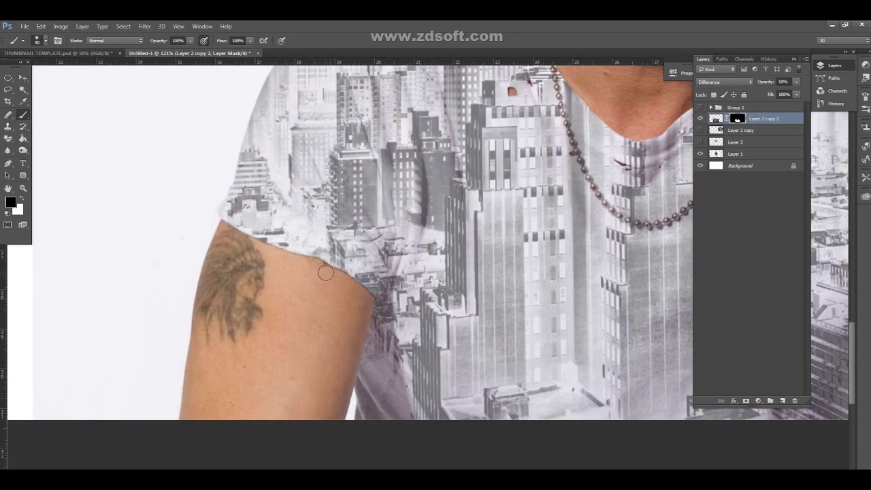
# - Paint the city texture off the other arm with an 86 px brush
pyautogui.moveTo(607, 303)
pyautogui.mouseDown()
pyautogui.moveTo(202, 296)
pyautogui.moveTo(358, 185)
pyautogui.moveTo(281, 202)
pyautogui.moveTo(396, 196)
pyautogui.moveTo(415, 294)
pyautogui.mouseUp()
pyautogui.moveTo(246, 224)
pyautogui.mouseDown()
pyautogui.moveTo(275, 204)
pyautogui.moveTo(249, 229)
pyautogui.moveTo(255, 275)
pyautogui.moveTo(285, 229)
pyautogui.moveTo(388, 234)
pyautogui.moveTo(330, 219)
pyautogui.mouseUp()
pyautogui.rightClick(321, 231)
pyautogui.moveTo(389, 249); pyautogui.dragTo(401, 249)
pyautogui.press('Return')
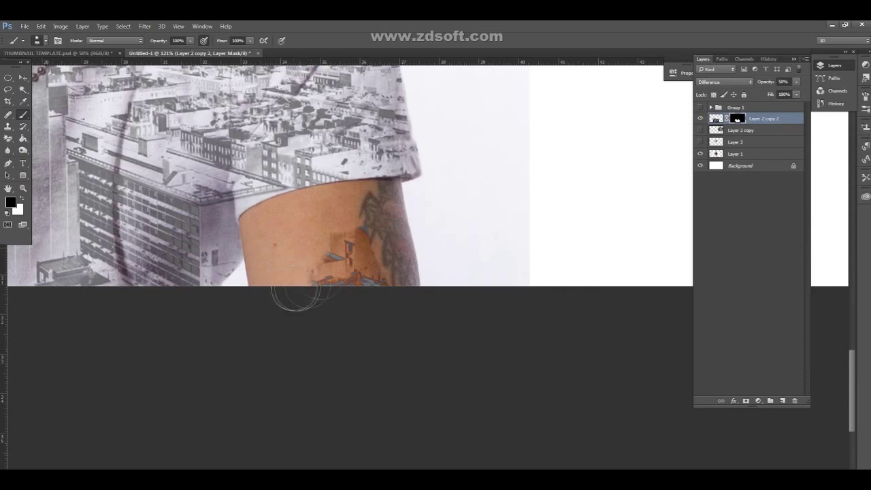
pyautogui.moveTo(292, 291); pyautogui.dragTo(381, 232)
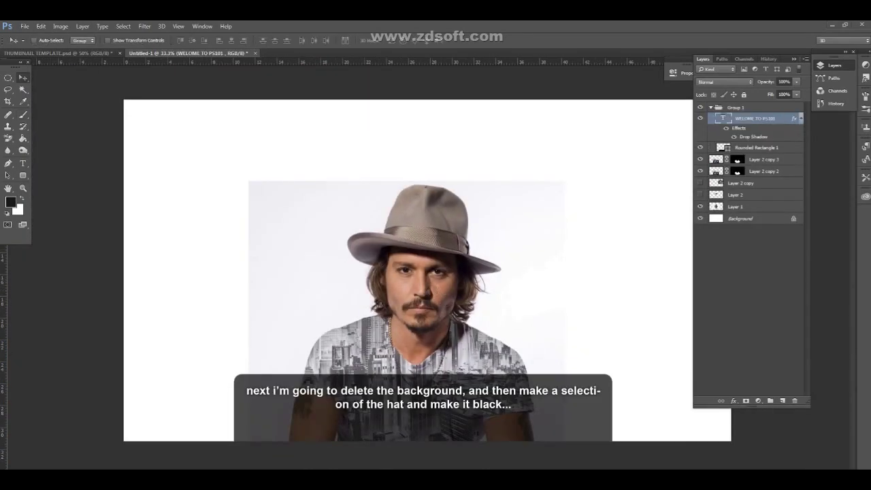
# - Leave the Type tool and select the hat-only Layer 3
pyautogui.press('t')
pyautogui.click(565, 392)
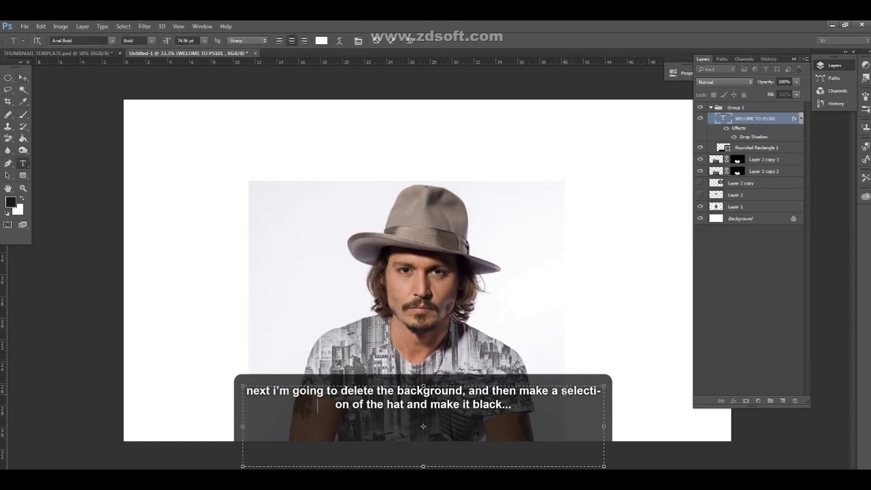
pyautogui.click(23, 77)
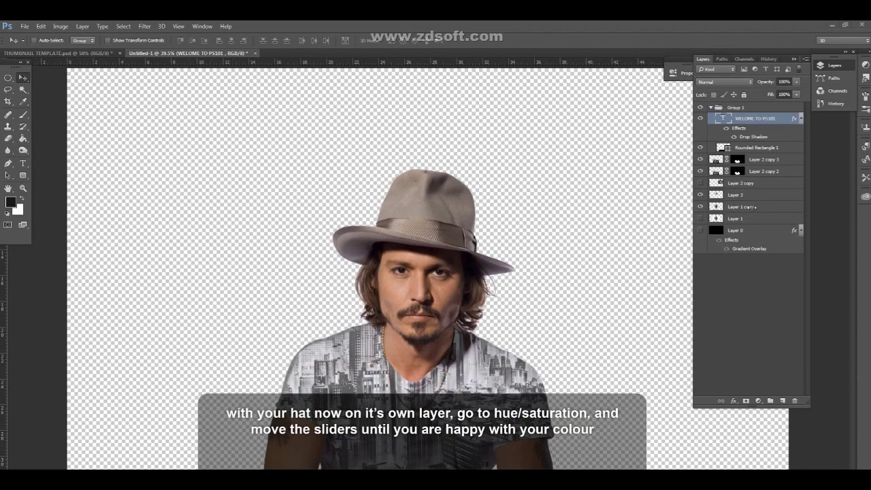
pyautogui.click(738, 195)
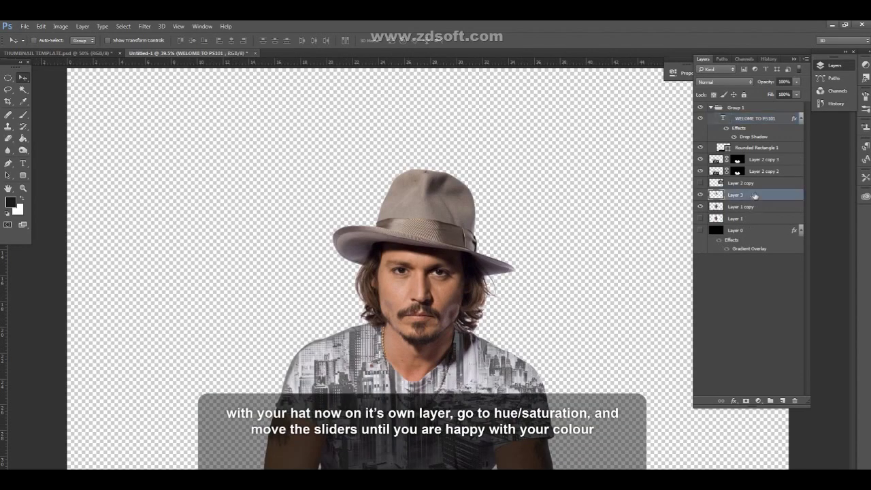
# - Darken the hat with Hue/Saturation: Saturation -86, Lightness about -40
pyautogui.click(60, 25)
pyautogui.click(184, 97)
pyautogui.moveTo(672, 268); pyautogui.dragTo(635, 267)
pyautogui.moveTo(673, 291); pyautogui.dragTo(650, 291)
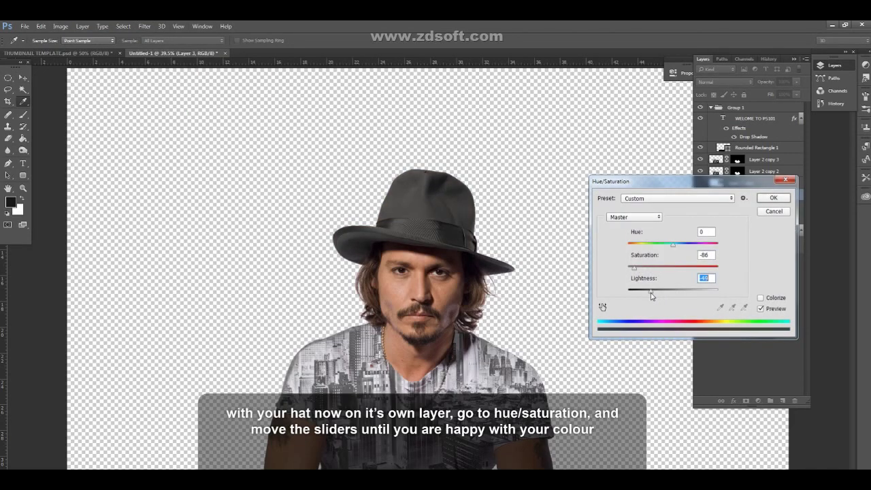
pyautogui.hotkey('ctrl', '+')
pyautogui.hotkey('ctrl', '+')
pyautogui.moveTo(651, 295); pyautogui.dragTo(647, 295)
# - Apply Hue/Saturation and delete the hat crown from both Layer 1 copy and Layer 3
pyautogui.click(773, 198)
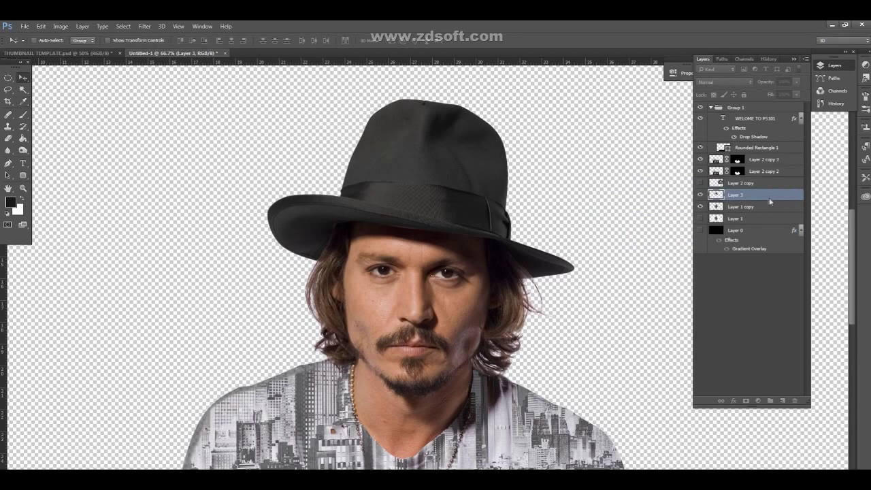
pyautogui.hotkey('ctrl', '0')
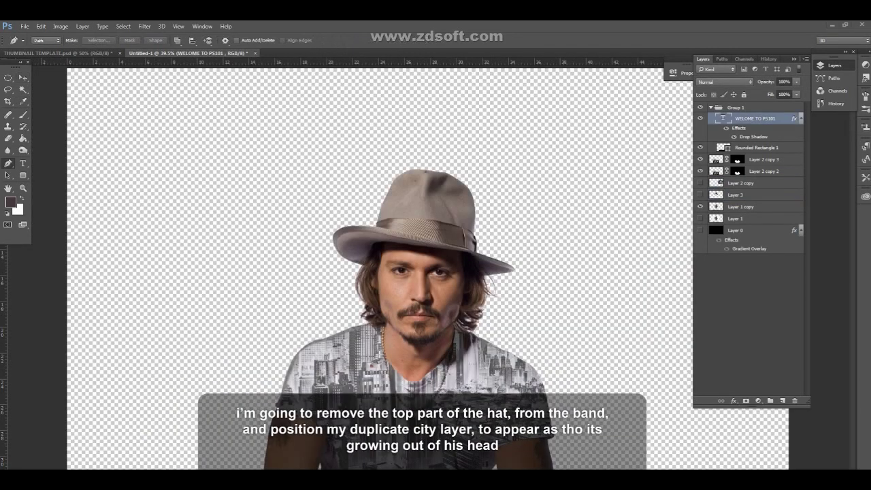
pyautogui.click(760, 208)
pyautogui.hotkey('ctrl', 'Return')
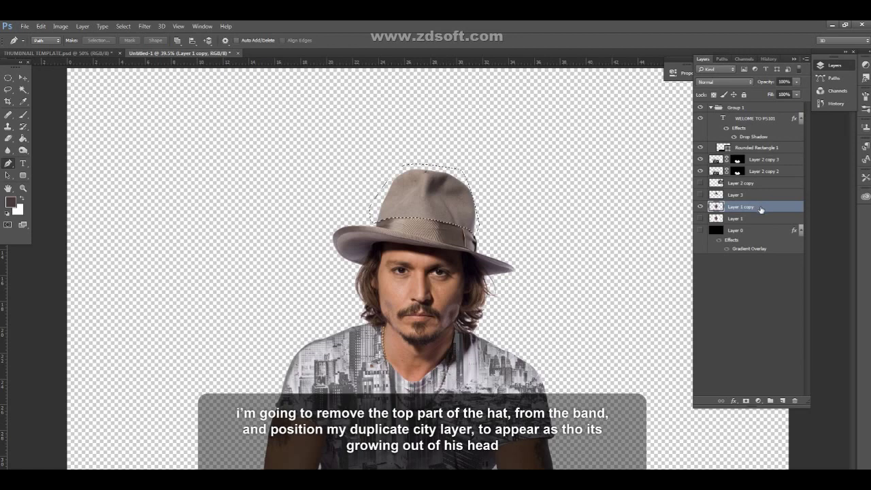
pyautogui.press('Delete')
pyautogui.click(744, 195)
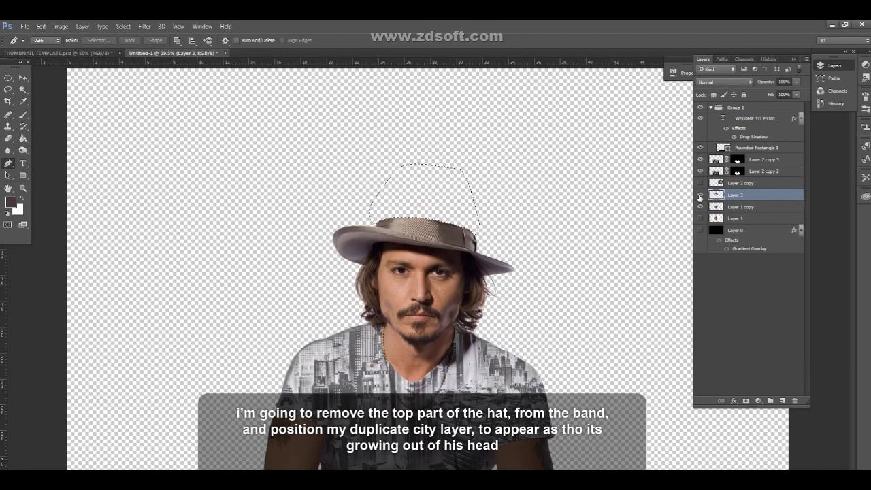
pyautogui.click(699, 195)
pyautogui.press('Delete')
pyautogui.hotkey('ctrl', 'd')
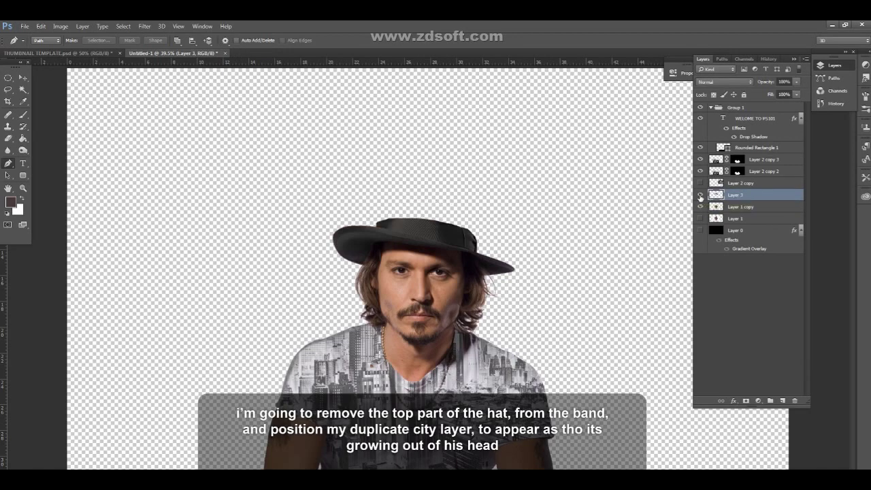
# - Show Layer 2 copy and move the city image left toward the hat
pyautogui.click(745, 183)
pyautogui.click(699, 183)
pyautogui.click(23, 77)
pyautogui.moveTo(477, 197); pyautogui.dragTo(272, 204)
# - Shrink, narrow and tilt the city image about 9° so it sits on the hat brim
pyautogui.hotkey('ctrl', 't')
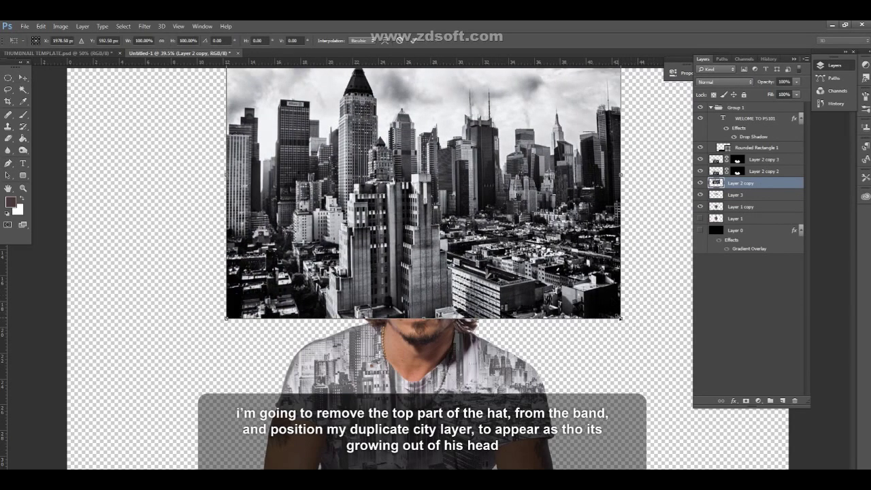
pyautogui.moveTo(619, 317); pyautogui.dragTo(495, 175)
pyautogui.moveTo(346, 130); pyautogui.dragTo(428, 189)
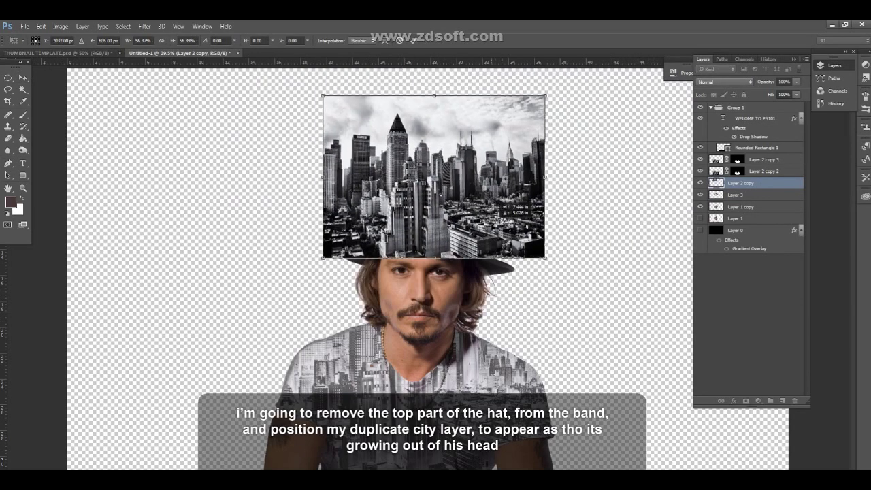
pyautogui.moveTo(540, 106); pyautogui.dragTo(490, 144)
pyautogui.moveTo(518, 181); pyautogui.dragTo(540, 178)
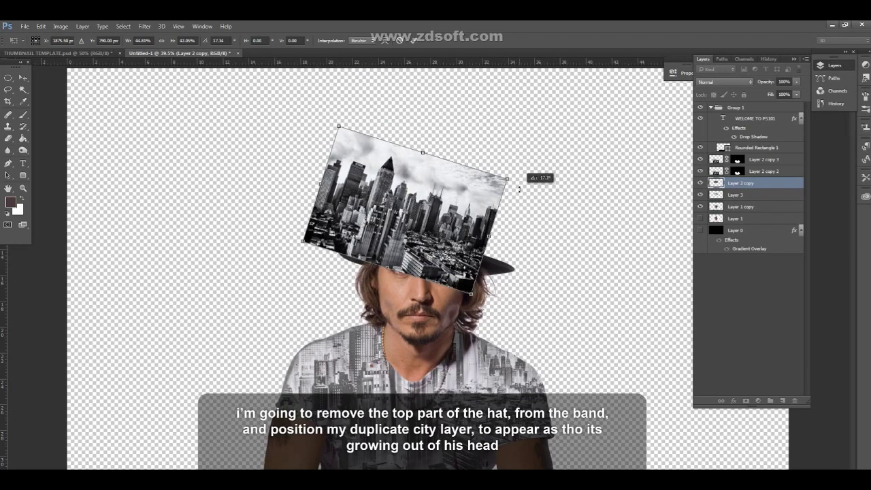
pyautogui.moveTo(408, 224); pyautogui.dragTo(425, 204)
pyautogui.moveTo(553, 178); pyautogui.dragTo(554, 162)
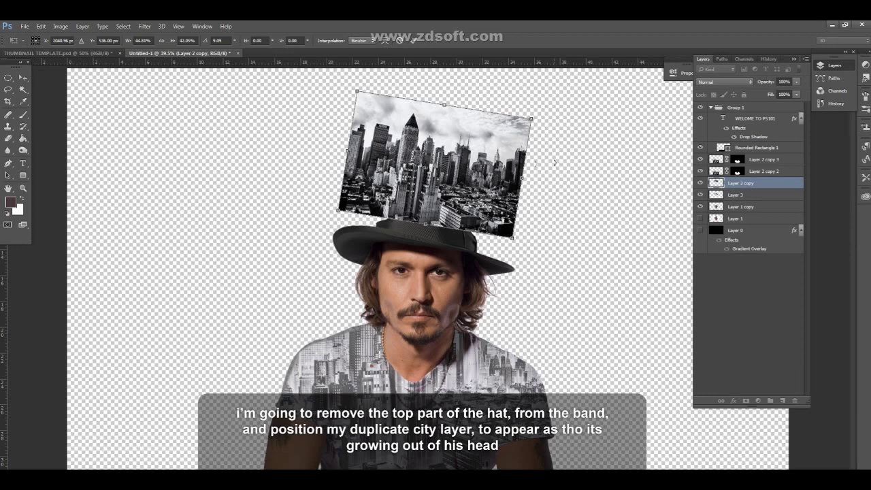
pyautogui.moveTo(435, 163); pyautogui.dragTo(438, 171)
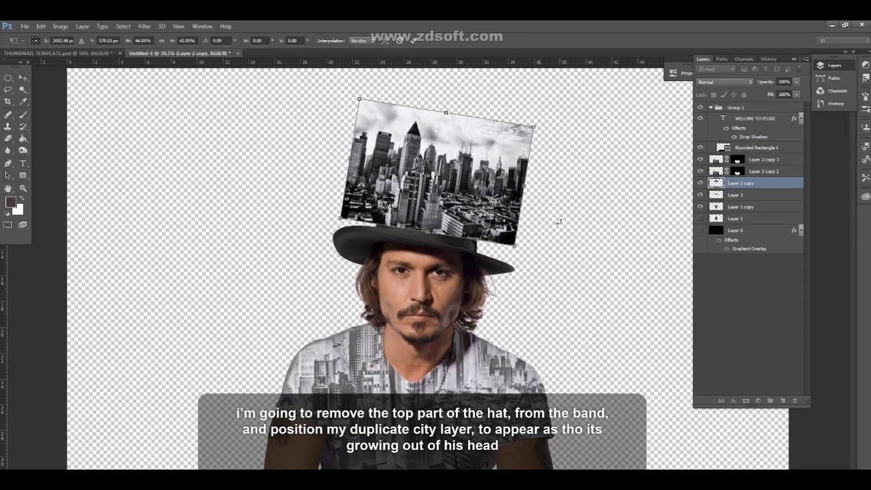
pyautogui.hotkey('shift', 'Down')
pyautogui.hotkey('shift', 'Down')
pyautogui.hotkey('shift', 'Down')
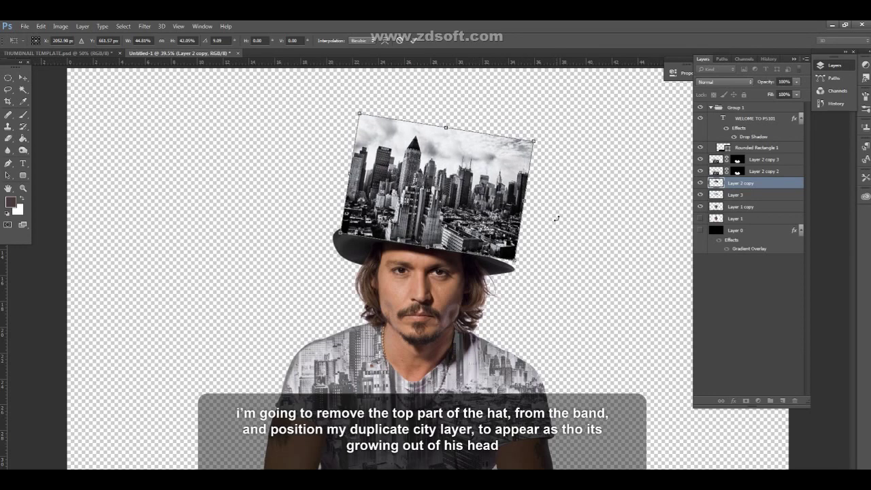
pyautogui.press('Return')
# - Drop the city layer to 74% opacity to align it over the hat, then restore 100%
pyautogui.press('7')
pyautogui.press('4')
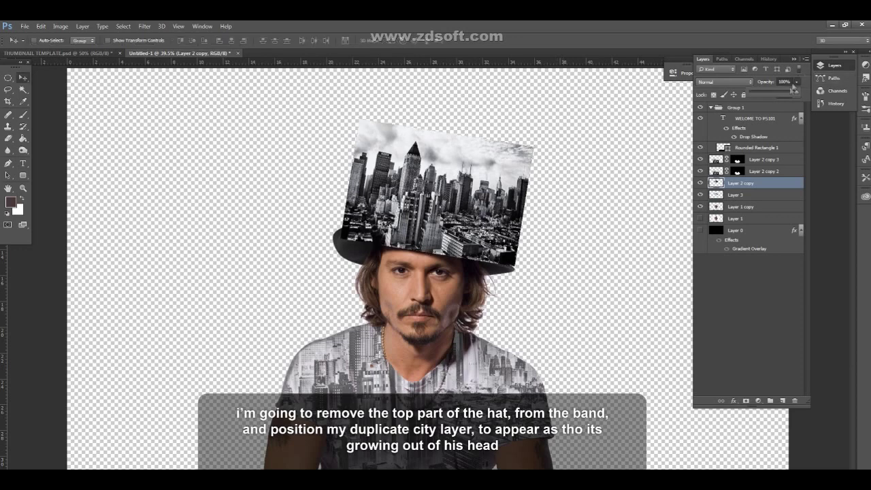
pyautogui.moveTo(537, 187); pyautogui.dragTo(483, 195)
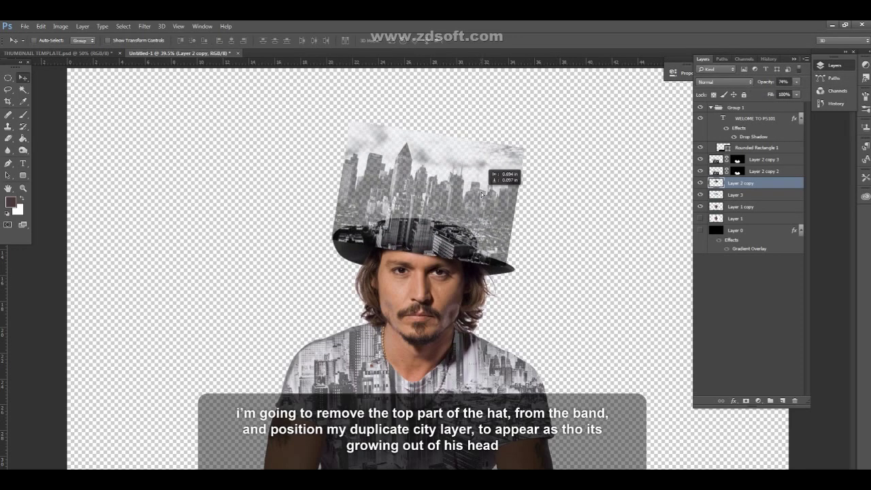
pyautogui.moveTo(483, 195); pyautogui.dragTo(481, 195)
pyautogui.press('0')
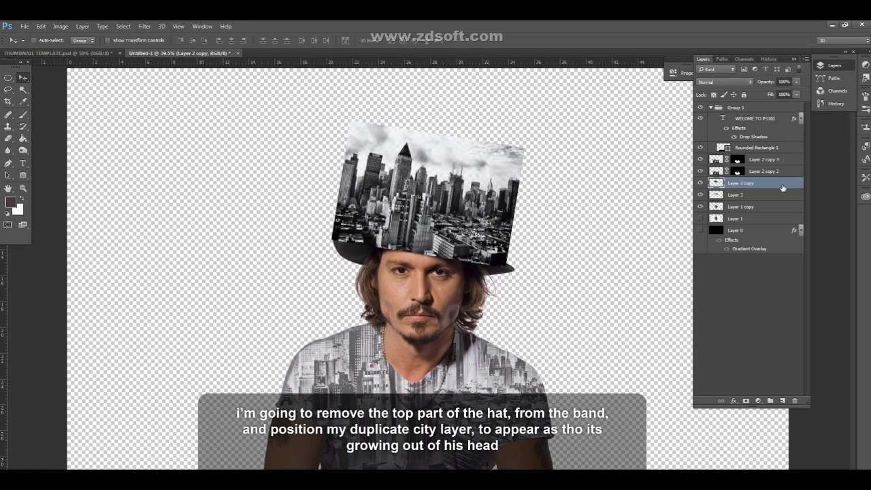
# - Hide the Group 1 title text and select Layer 2 copy
pyautogui.click(697, 302)
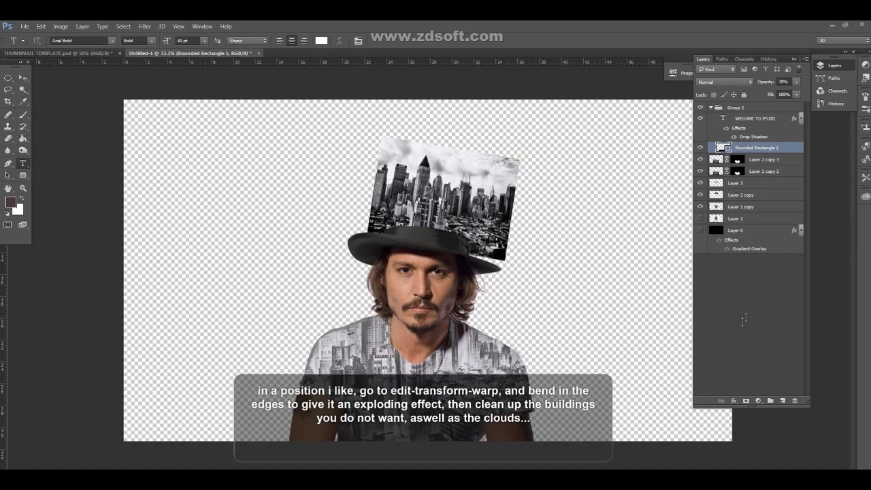
pyautogui.click(701, 108)
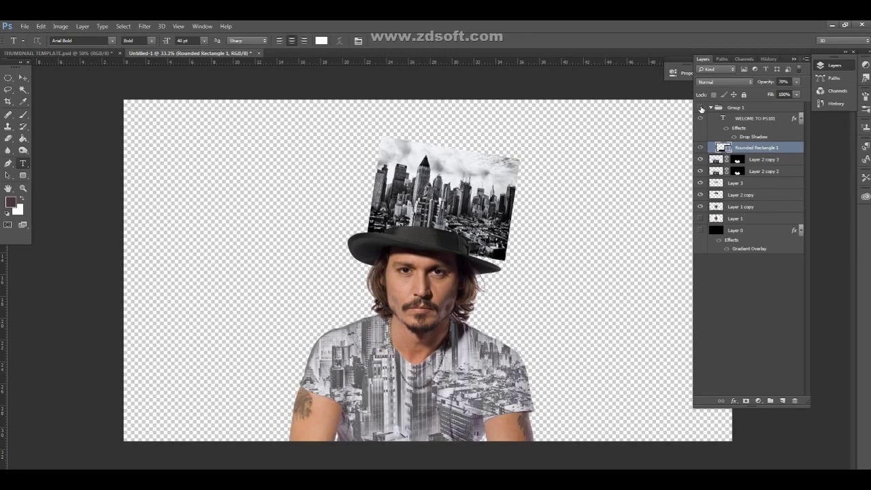
pyautogui.click(754, 196)
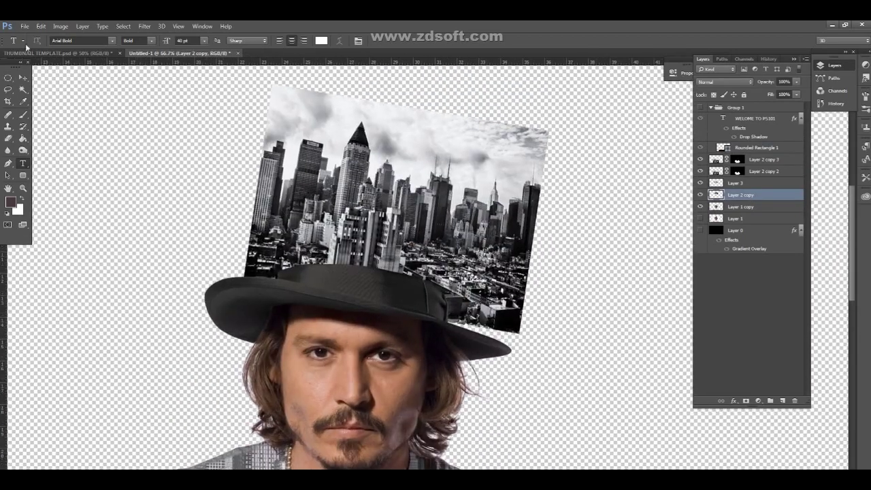
# - Warp the city image, bending its left and lower-left edges inward and stretching the upper-left corner outward
pyautogui.click(41, 26)
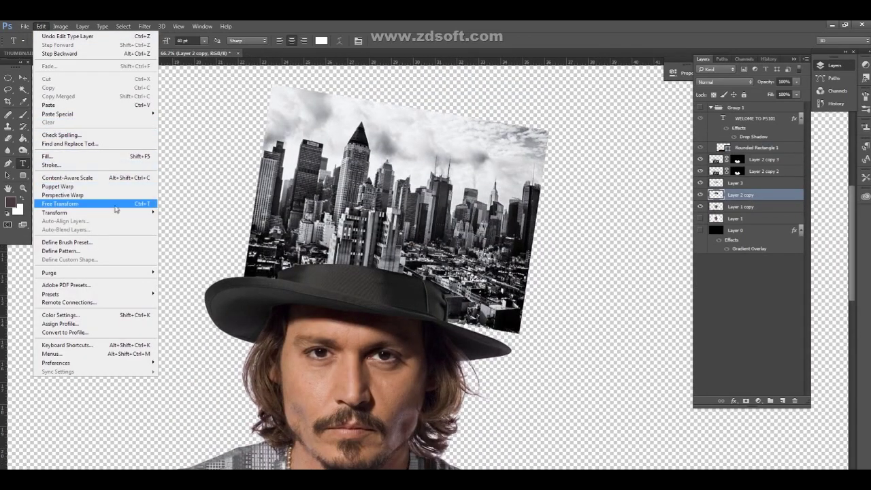
pyautogui.click(179, 269)
pyautogui.moveTo(243, 252); pyautogui.dragTo(259, 252)
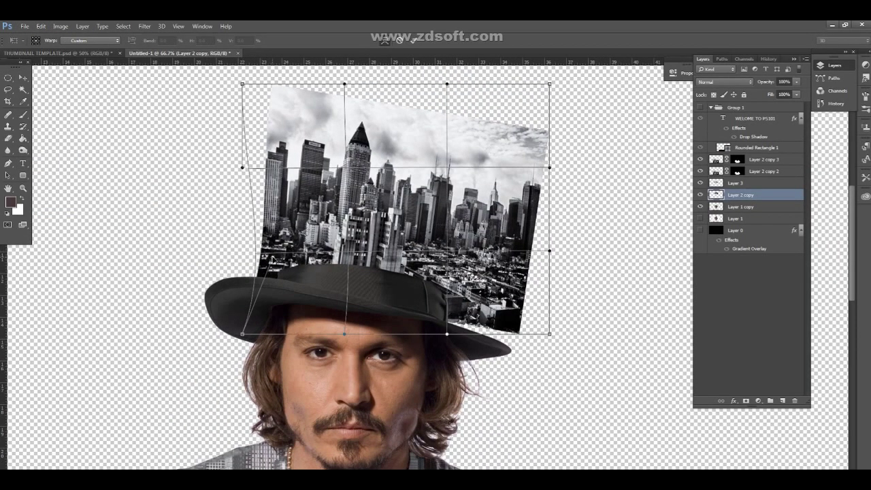
pyautogui.moveTo(242, 85); pyautogui.dragTo(236, 77)
pyautogui.moveTo(243, 168); pyautogui.dragTo(265, 171)
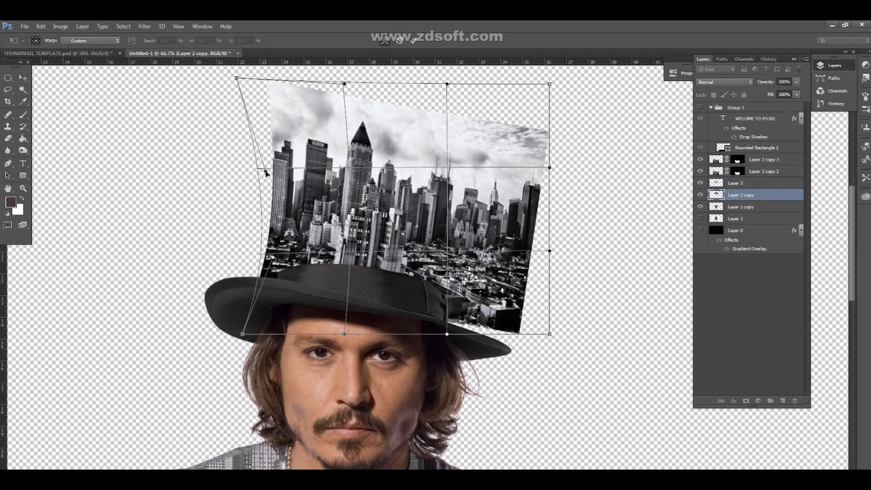
pyautogui.moveTo(274, 259); pyautogui.dragTo(286, 276)
pyautogui.moveTo(236, 79); pyautogui.dragTo(218, 69)
# - Curve the city's right edge inward, flare its top upward, and apply the warp
pyautogui.scroll(3, 489, 174)
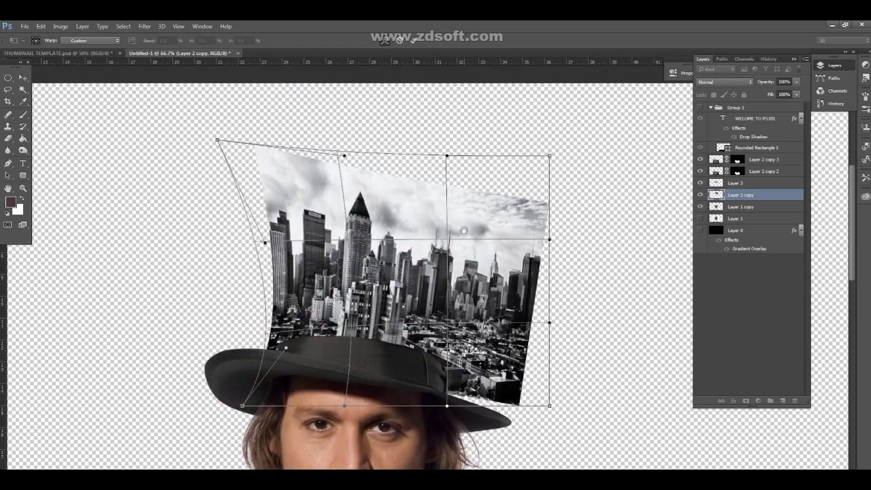
pyautogui.moveTo(549, 316); pyautogui.dragTo(515, 316)
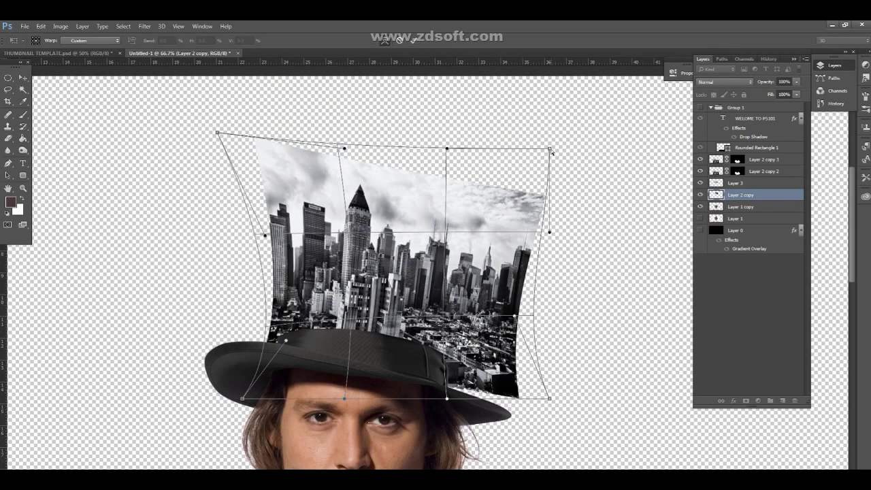
pyautogui.moveTo(550, 148); pyautogui.dragTo(589, 119)
pyautogui.moveTo(345, 147); pyautogui.dragTo(335, 102)
pyautogui.moveTo(447, 148); pyautogui.dragTo(464, 108)
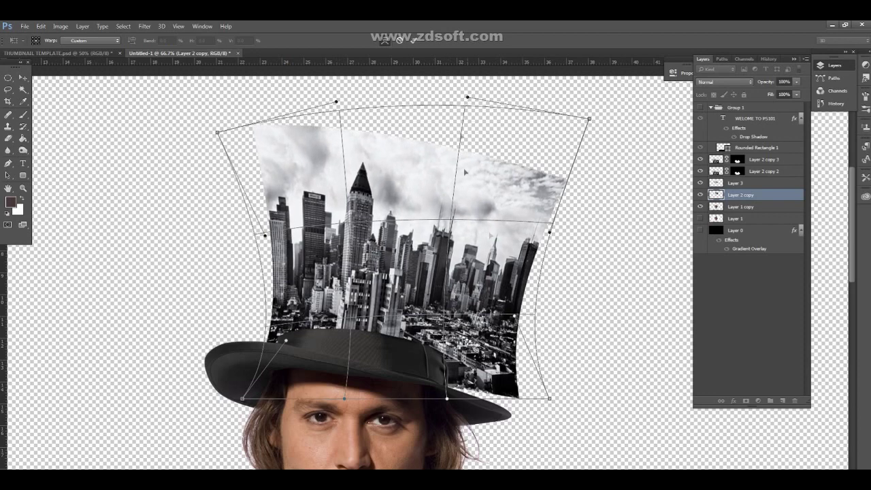
pyautogui.moveTo(515, 316)
pyautogui.mouseDown()
pyautogui.moveTo(531, 319)
pyautogui.moveTo(490, 354)
pyautogui.mouseUp()
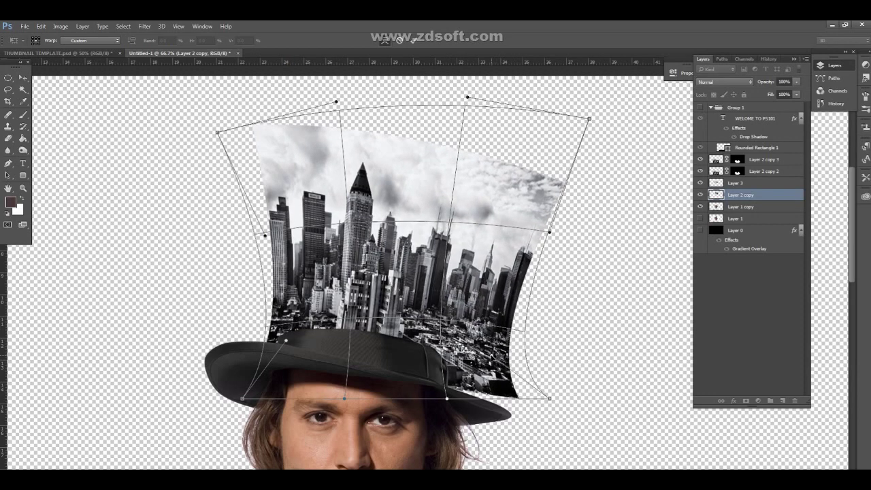
pyautogui.click(22, 163)
pyautogui.hotkey('ctrl', '+')
# - Trace the city's left strip with the Pen tool and delete it
pyautogui.press('p')
pyautogui.click(227, 315)
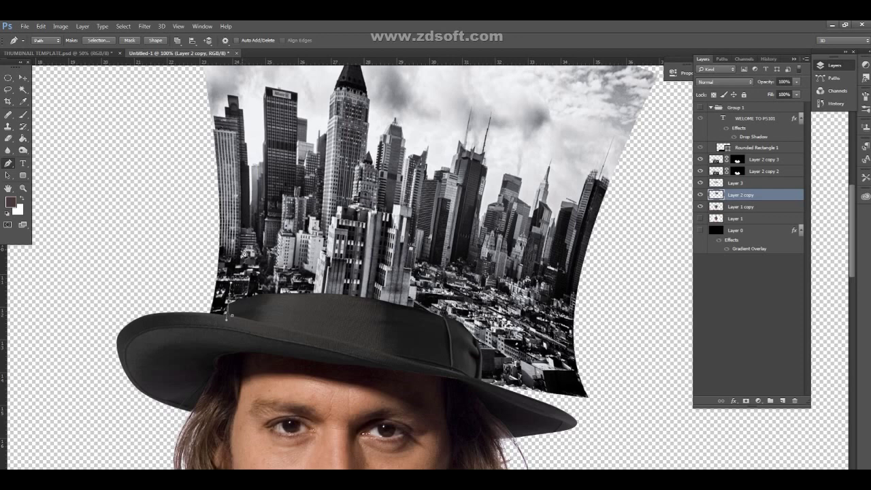
pyautogui.moveTo(252, 195); pyautogui.dragTo(251, 143)
pyautogui.moveTo(251, 142); pyautogui.dragTo(258, 210)
pyautogui.scroll(3, 195, 85)
pyautogui.moveTo(175, 81); pyautogui.dragTo(231, 368)
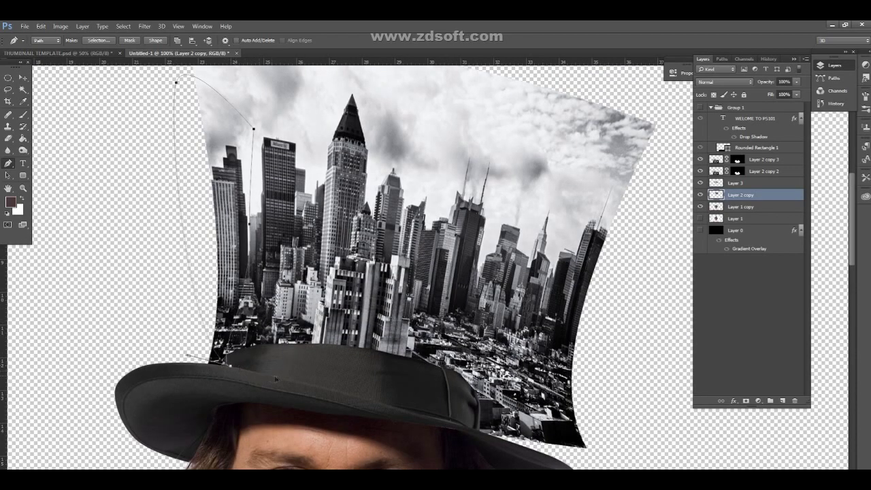
pyautogui.click(721, 59)
pyautogui.hotkey('ctrl', 'Return')
pyautogui.click(704, 59)
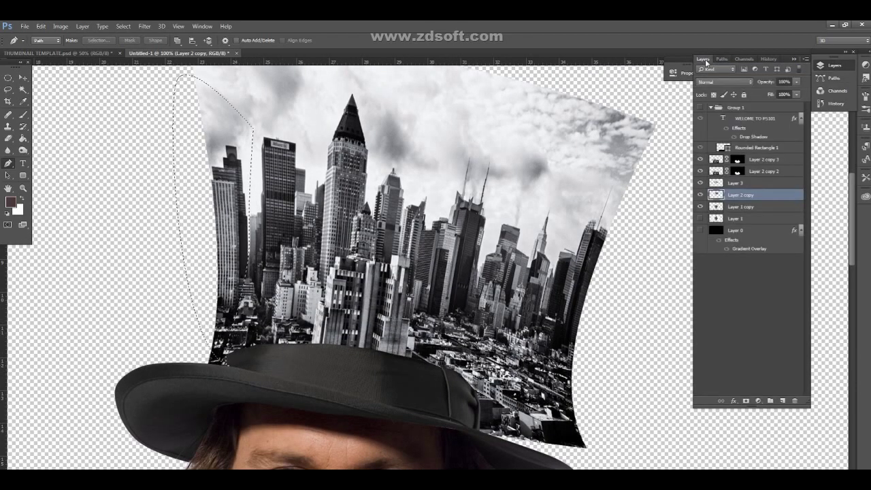
pyautogui.press('Delete')
pyautogui.hotkey('ctrl', 'd')
# - Trace and delete the unwanted city area running up from the hat brim
pyautogui.click(154, 297)
pyautogui.moveTo(185, 368)
pyautogui.mouseDown()
pyautogui.moveTo(209, 383)
pyautogui.moveTo(231, 363)
pyautogui.mouseUp()
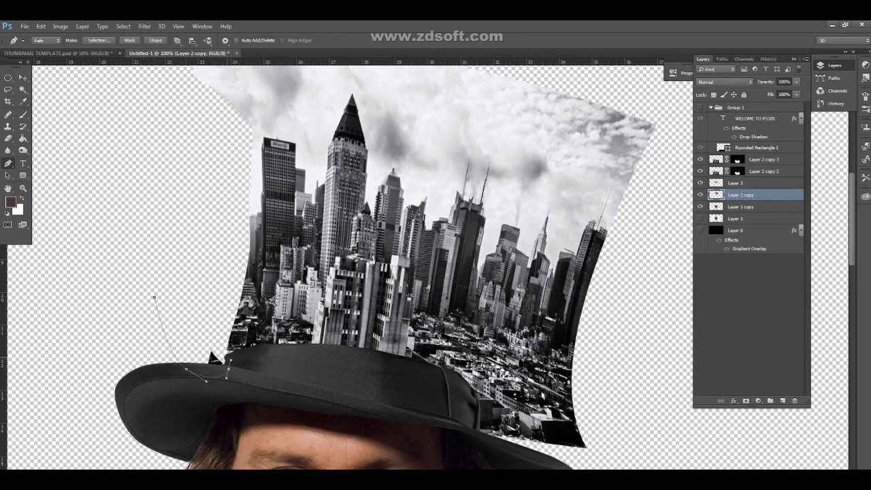
pyautogui.moveTo(240, 222); pyautogui.dragTo(243, 196)
pyautogui.click(721, 59)
pyautogui.keyDown('ctrl'); pyautogui.click(708, 73); pyautogui.keyUp('ctrl')
pyautogui.click(701, 59)
pyautogui.press('Delete')
pyautogui.hotkey('ctrl', 'd')
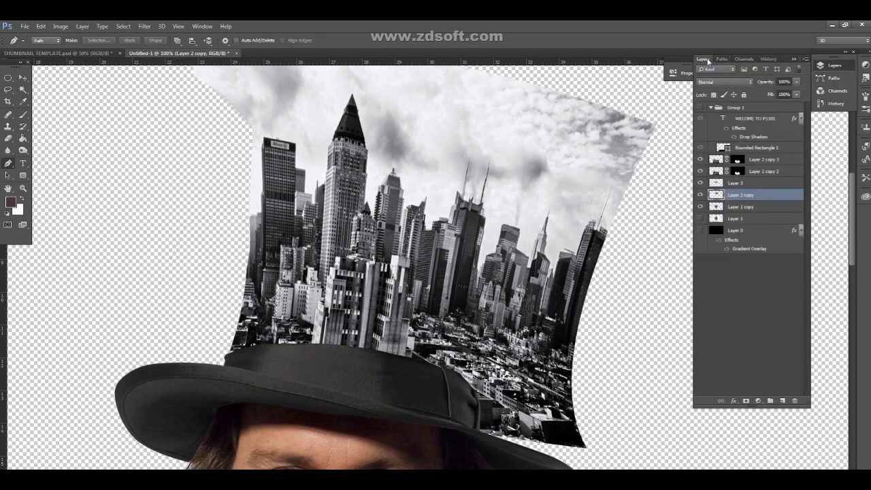
# - Outline the right-side buildings with a path and delete them
pyautogui.moveTo(636, 276); pyautogui.dragTo(559, 201)
pyautogui.moveTo(463, 385); pyautogui.dragTo(614, 404)
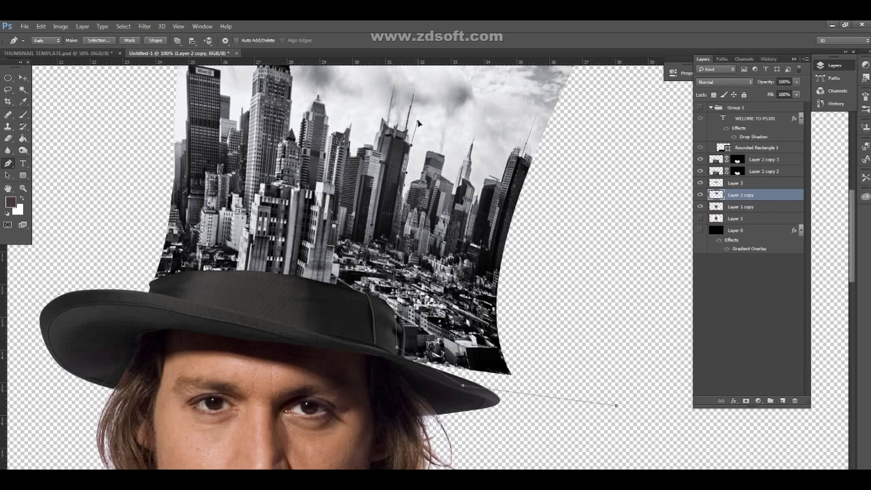
pyautogui.click(485, 87)
pyautogui.click(605, 121)
pyautogui.click(615, 405)
pyautogui.click(722, 59)
pyautogui.hotkey('ctrl', 'Return')
pyautogui.click(703, 59)
pyautogui.press('Delete')
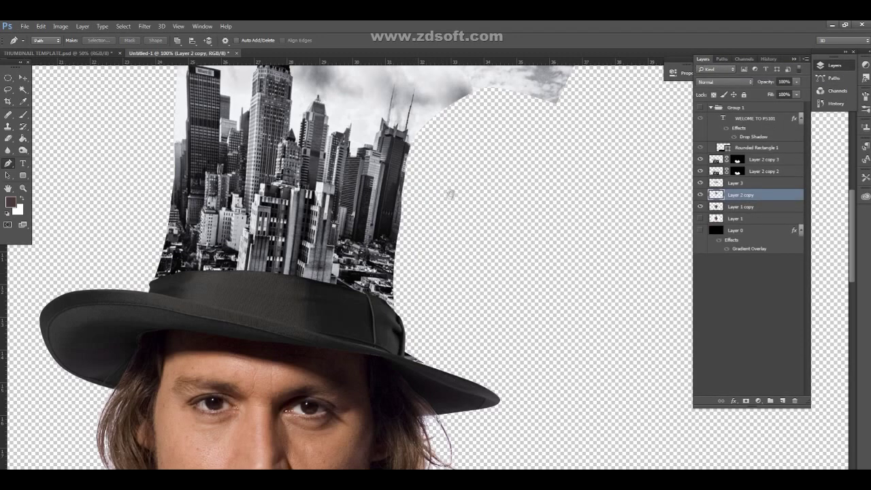
# - Trace and remove the area beside the buildings, then lasso the clouds above the city
pyautogui.click(492, 334)
pyautogui.click(409, 296)
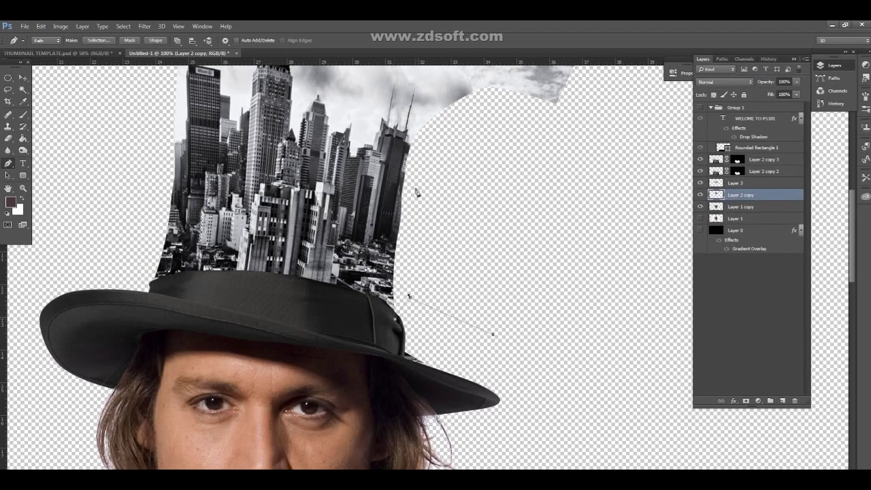
pyautogui.click(416, 111)
pyautogui.click(533, 171)
pyautogui.click(492, 334)
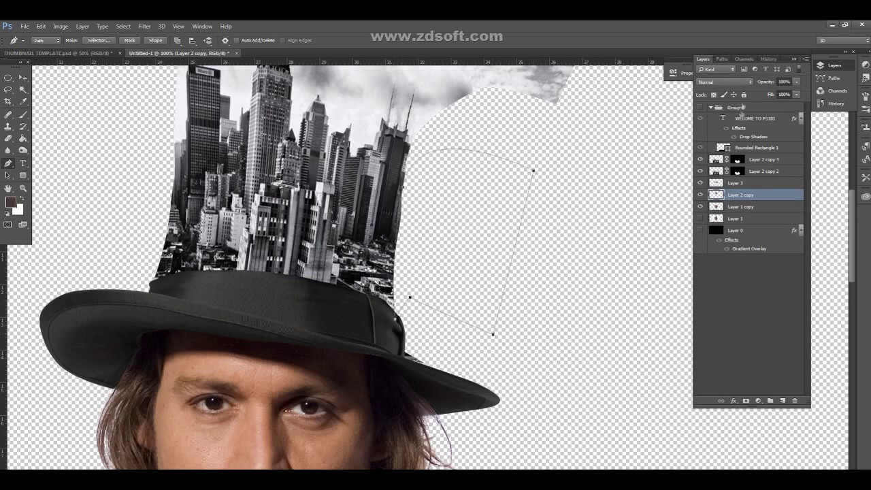
pyautogui.click(721, 59)
pyautogui.hotkey('ctrl', 'Return')
pyautogui.click(703, 59)
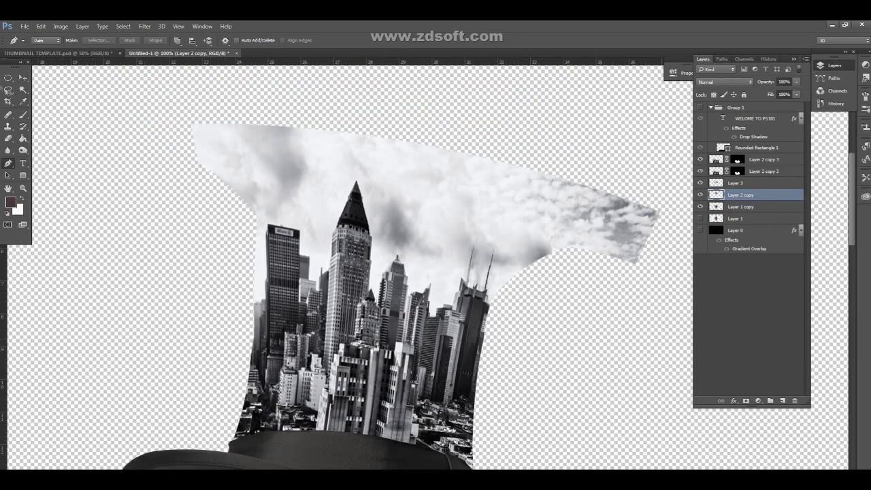
pyautogui.press('l')
pyautogui.moveTo(168, 96)
pyautogui.mouseDown()
pyautogui.moveTo(289, 102)
pyautogui.moveTo(381, 170)
pyautogui.moveTo(665, 189)
pyautogui.mouseUp()
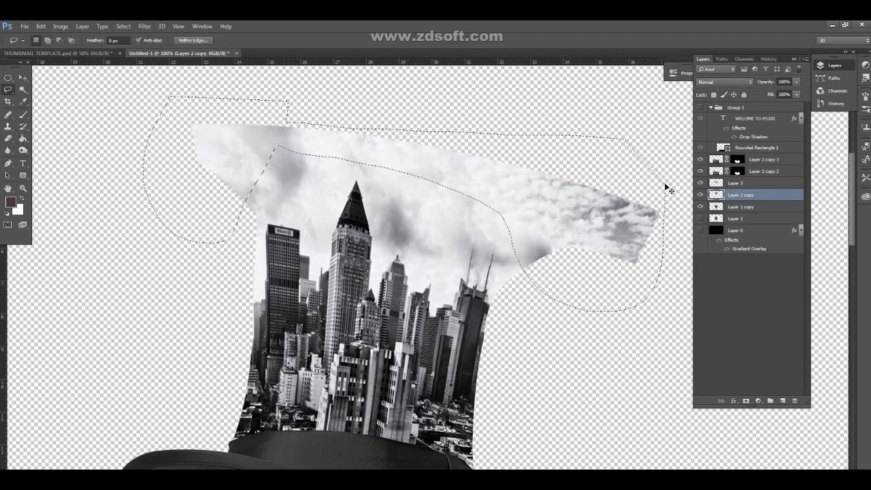
# - Delete the lassoed clouds, then Background-Erase the left cloud edge and grey haze beside the spire
pyautogui.press('Delete')
pyautogui.hotkey('ctrl', 'd')
pyautogui.press('e')
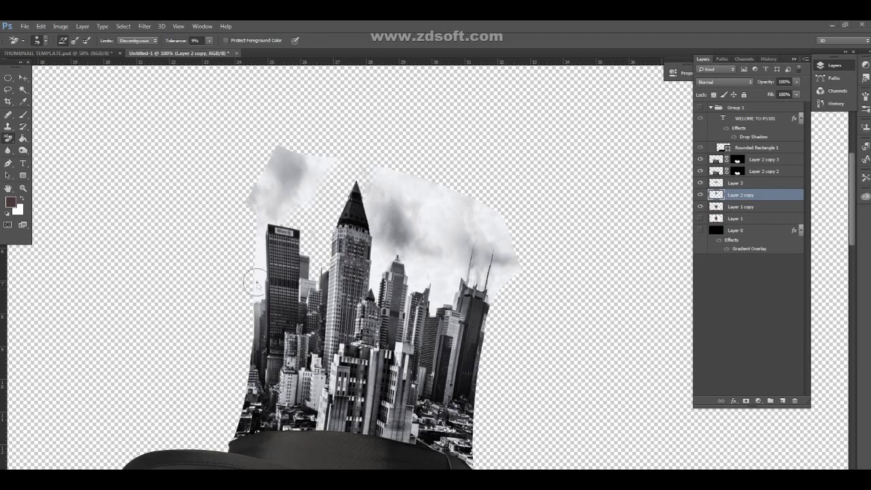
pyautogui.moveTo(254, 257)
pyautogui.mouseDown()
pyautogui.moveTo(263, 192)
pyautogui.moveTo(272, 217)
pyautogui.moveTo(251, 202)
pyautogui.moveTo(285, 155)
pyautogui.moveTo(308, 187)
pyautogui.mouseUp()
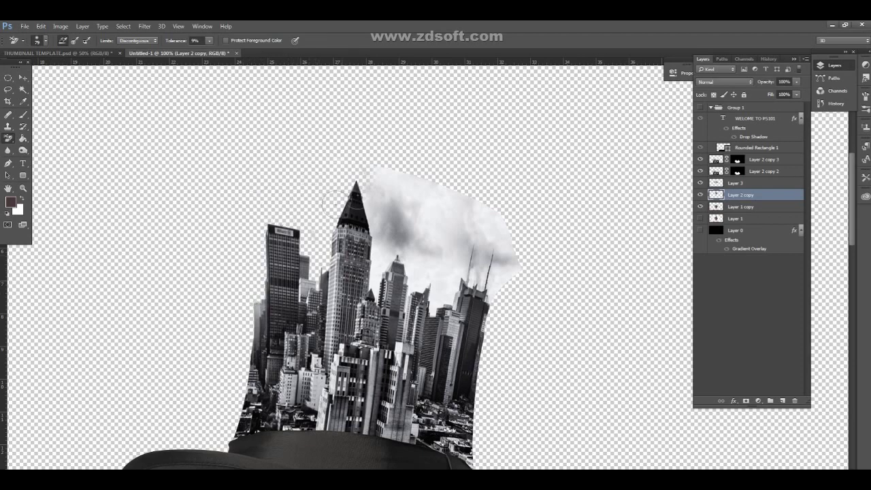
pyautogui.moveTo(379, 226); pyautogui.dragTo(403, 256)
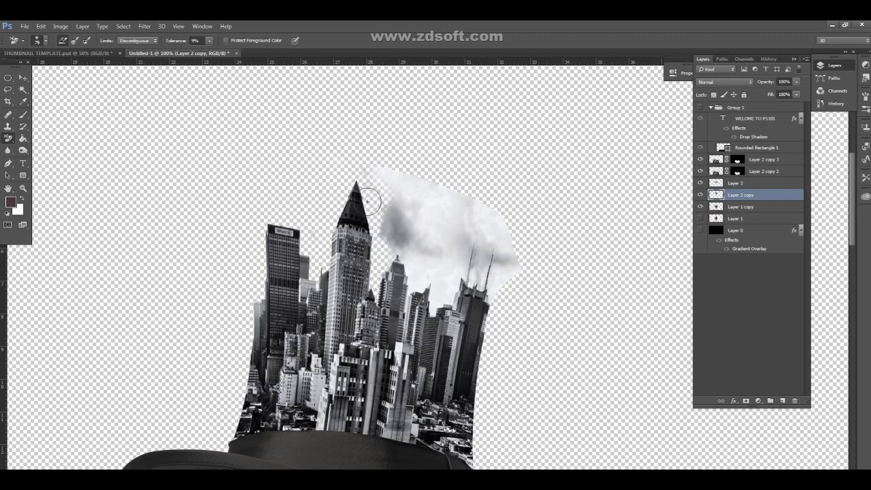